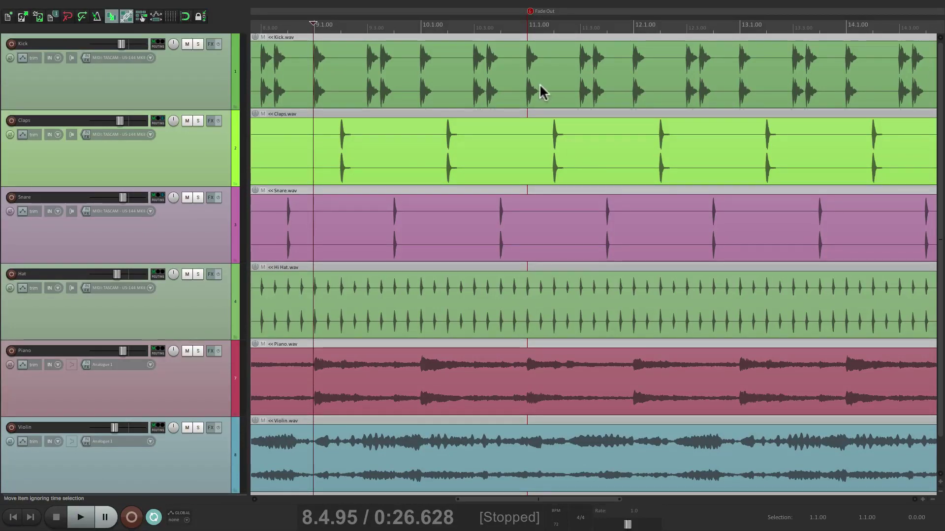
# - Play the song briefly, then show the MASTER track via View > Master Track
pyautogui.press('space')
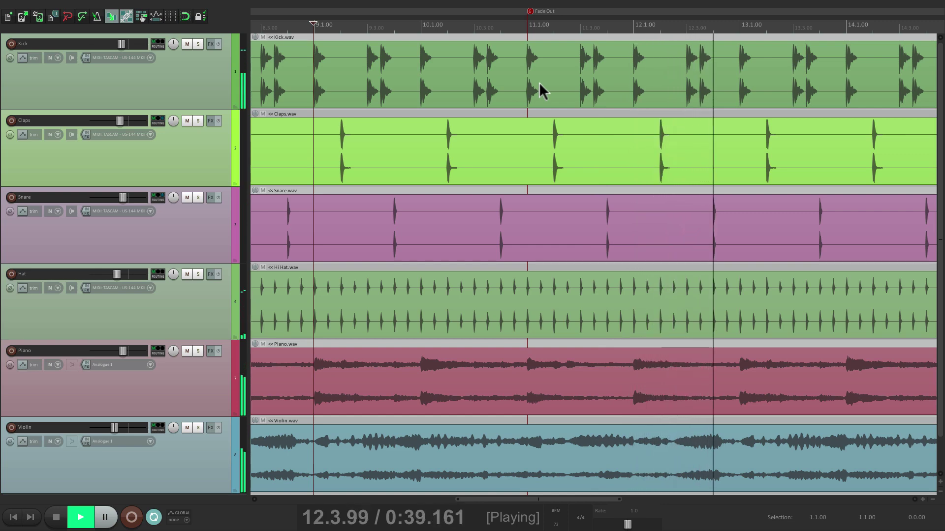
pyautogui.press('space')
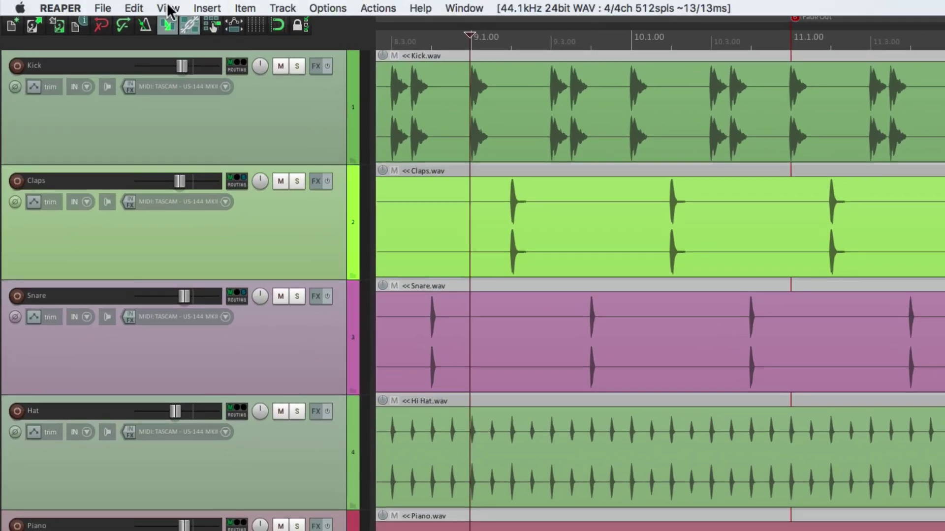
pyautogui.click(169, 9)
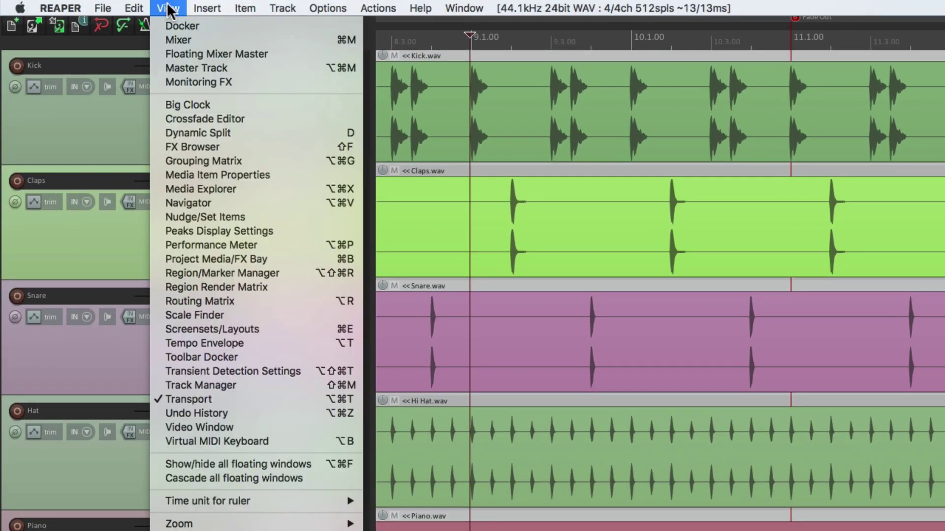
pyautogui.click(161, 71)
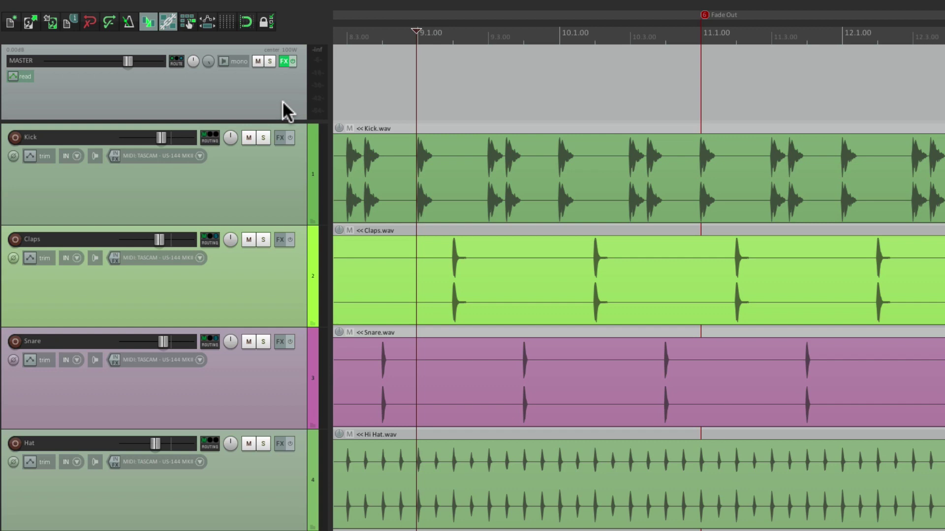
# - Mute the master track during playback, then unmute it and stop
pyautogui.click(257, 61)
pyautogui.press('space')
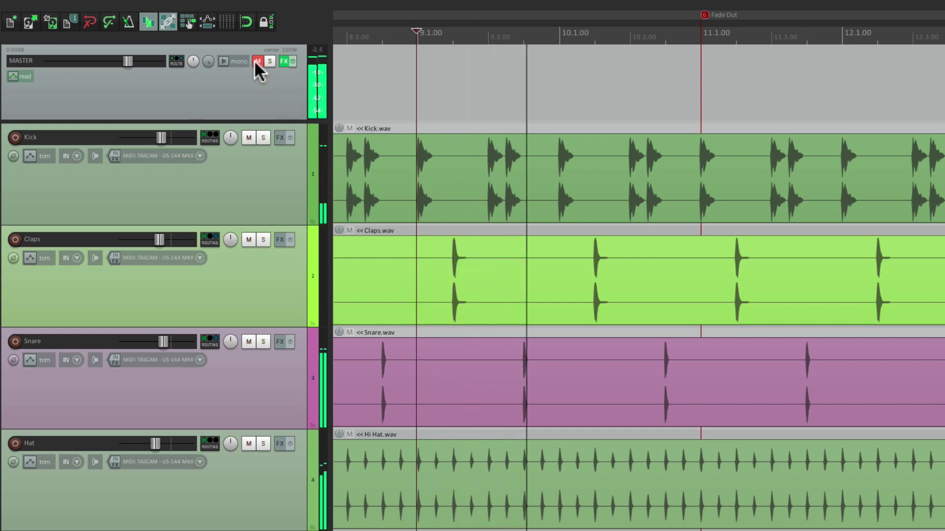
pyautogui.click(255, 62)
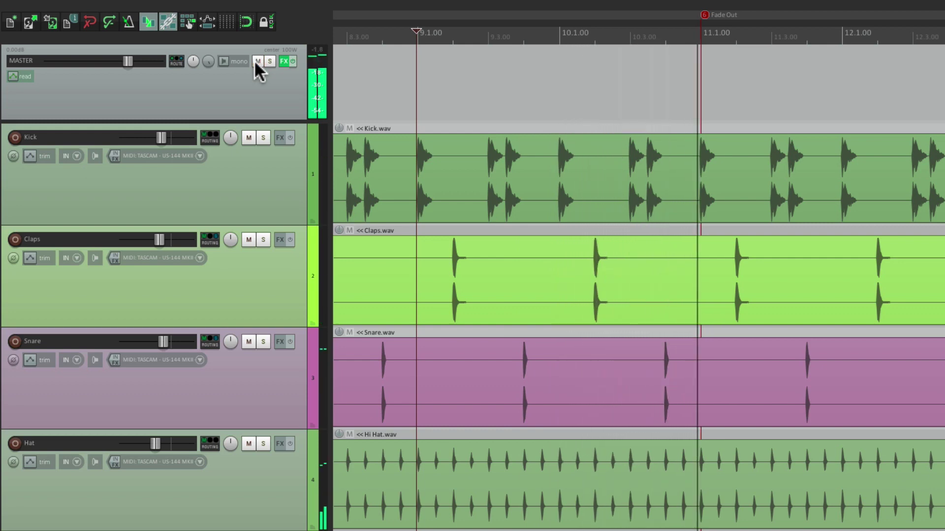
pyautogui.press('space')
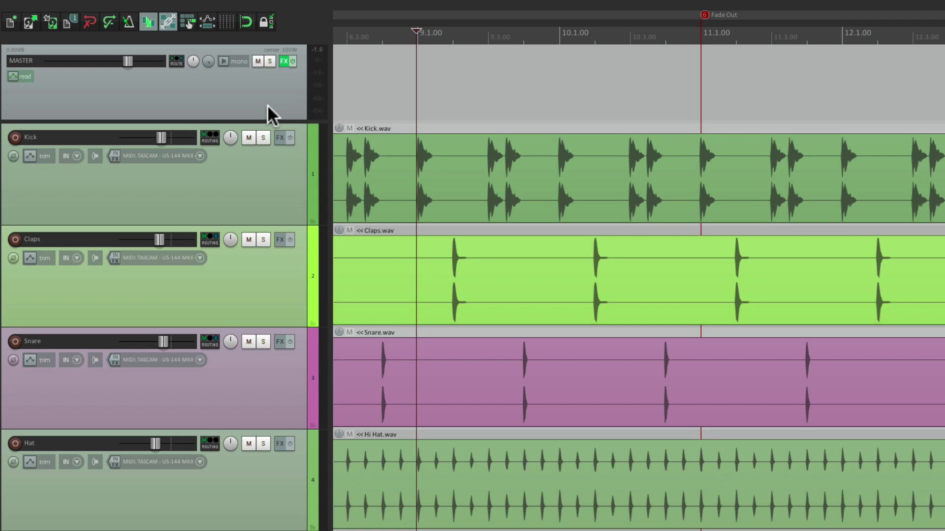
# - Show a flat 0.00dB Volume envelope lane under the selected MASTER track
pyautogui.click(254, 87)
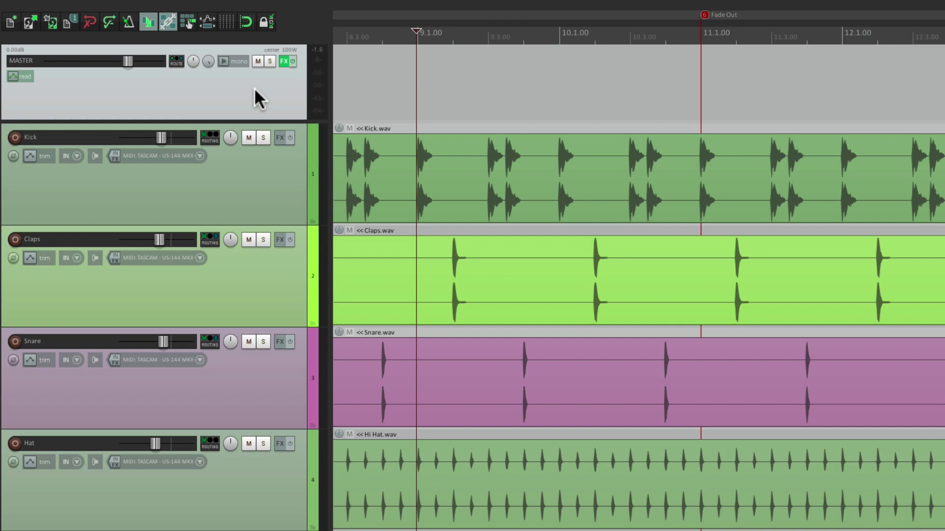
pyautogui.press('v')
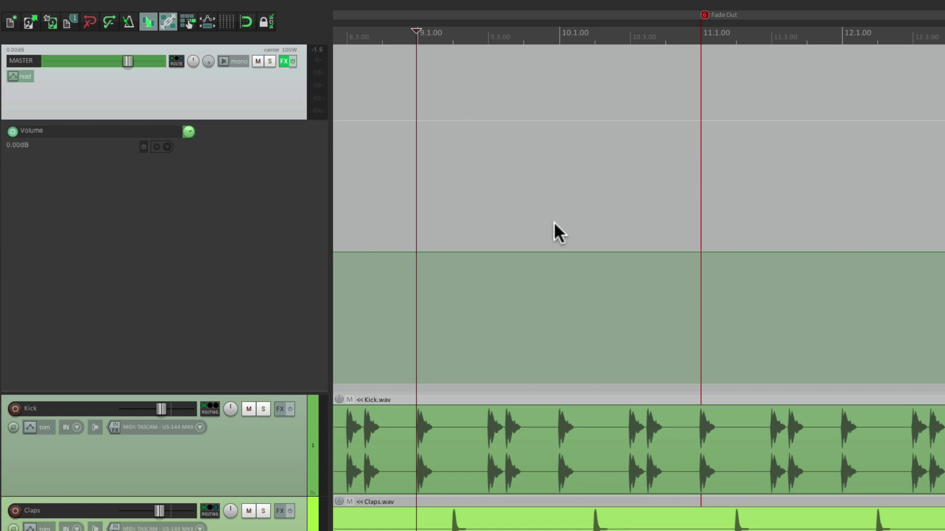
pyautogui.rightClick(284, 62)
pyautogui.press('Escape')
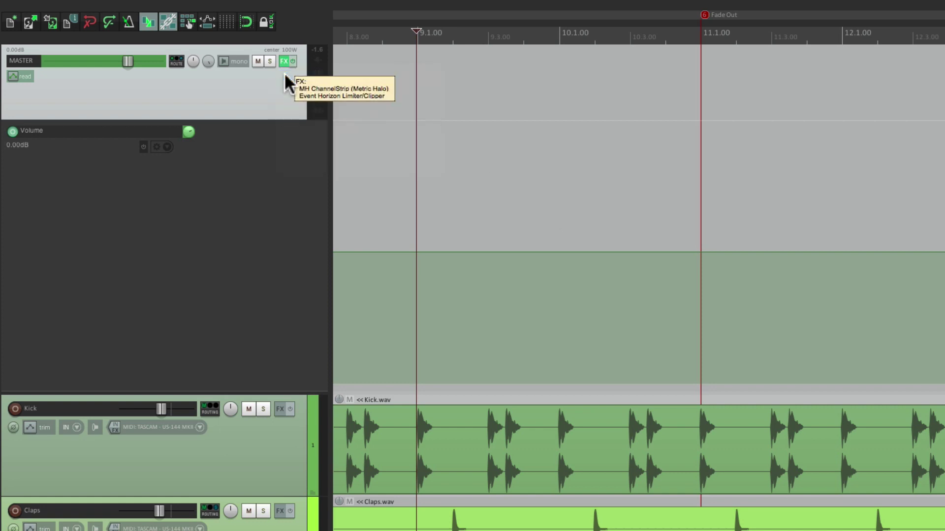
pyautogui.click(279, 61)
pyautogui.rightClick(279, 61)
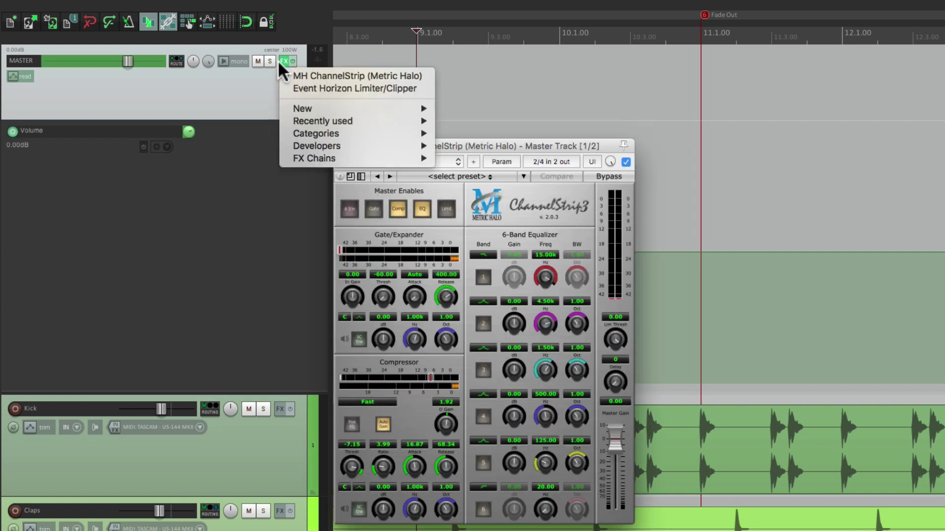
pyautogui.click(289, 88)
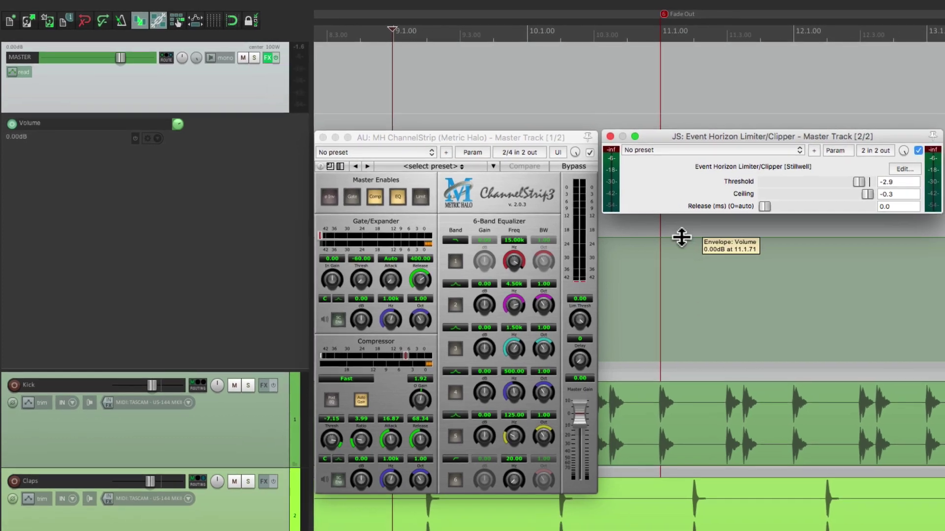
pyautogui.press('space')
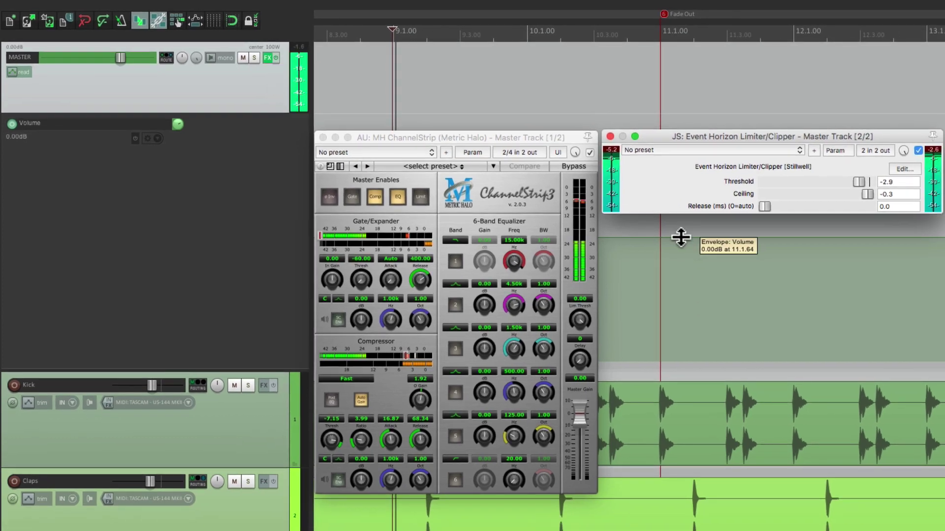
pyautogui.moveTo(681, 238); pyautogui.dragTo(684, 363)
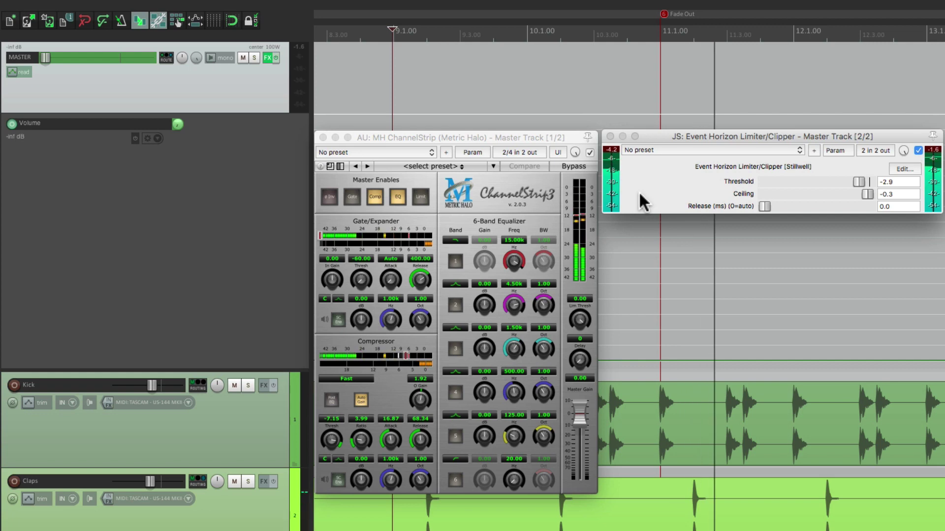
pyautogui.press('space')
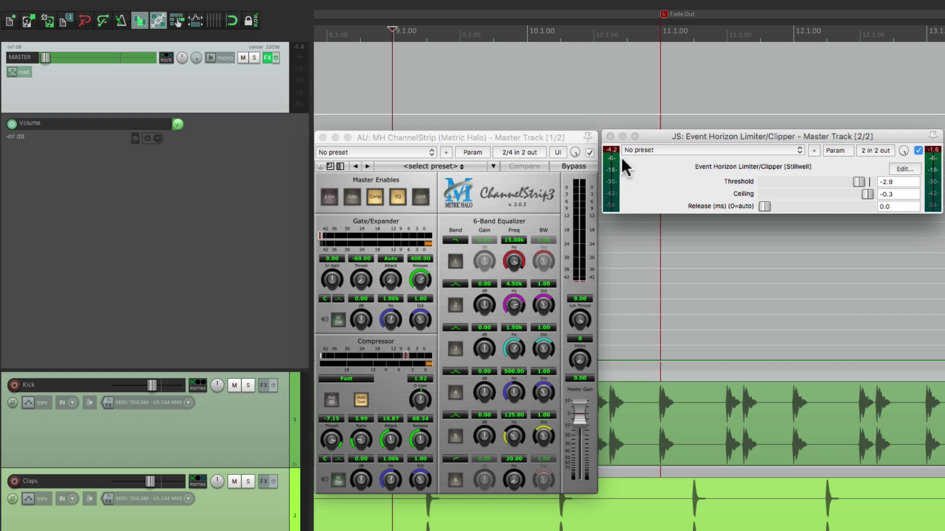
pyautogui.click(610, 136)
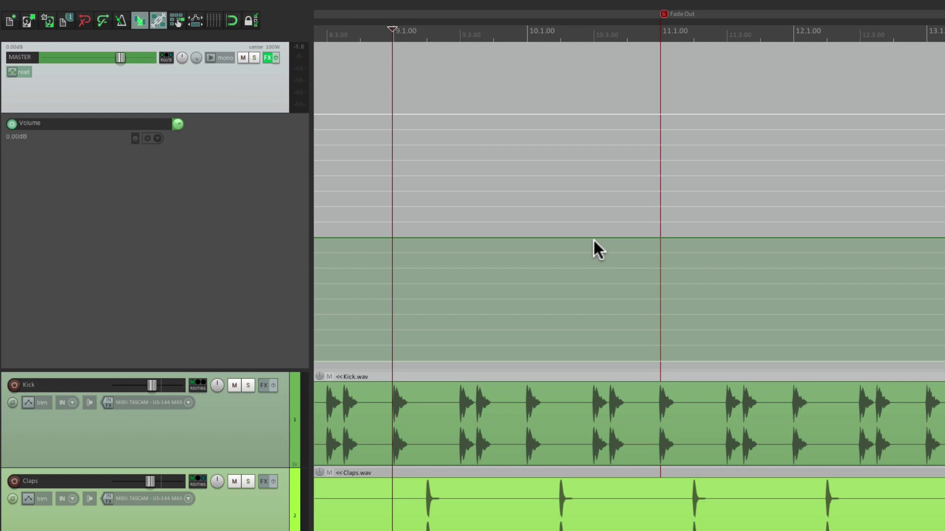
# - Add master volume points at bar 11 and bar 13, dropping the bar 13 point to silence
pyautogui.hscroll(4, 601, 298)
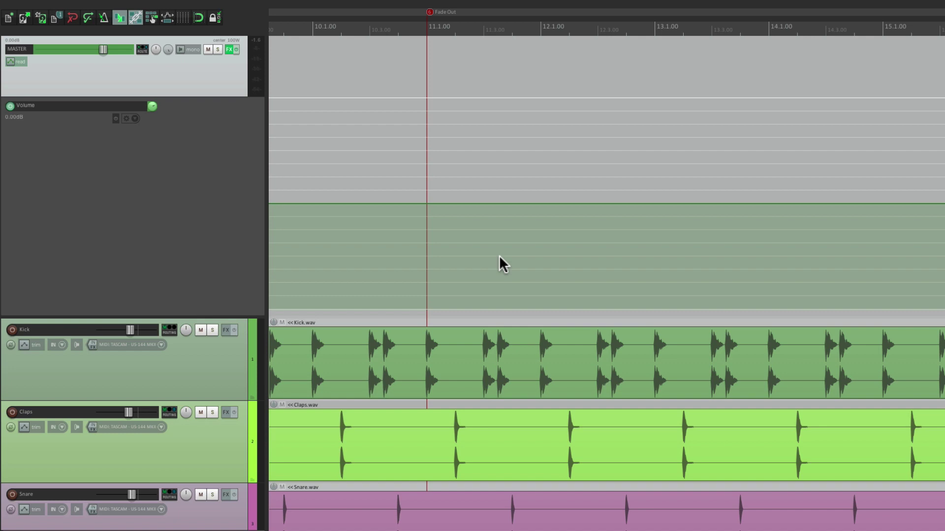
pyautogui.press('shift')
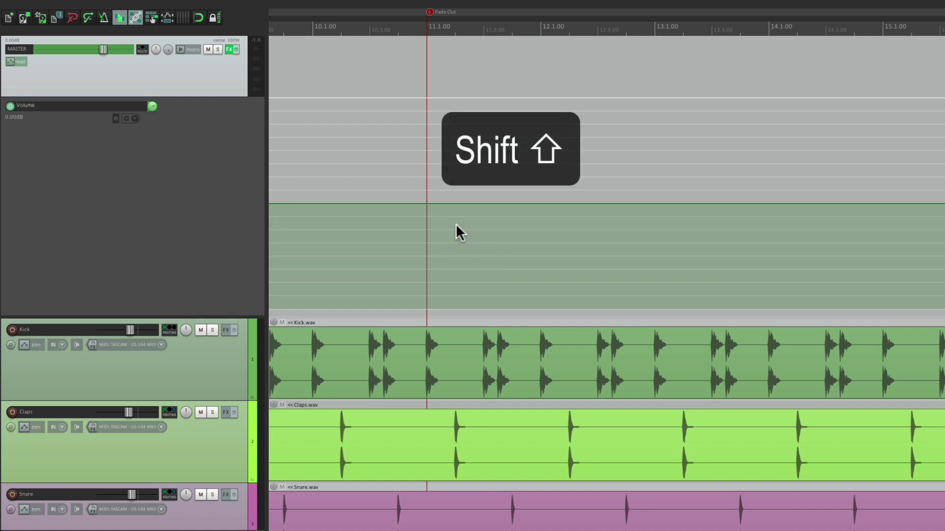
pyautogui.keyDown('shift'); pyautogui.click(427, 204); pyautogui.keyUp('shift')
pyautogui.keyDown('shift'); pyautogui.click(674, 203); pyautogui.keyUp('shift')
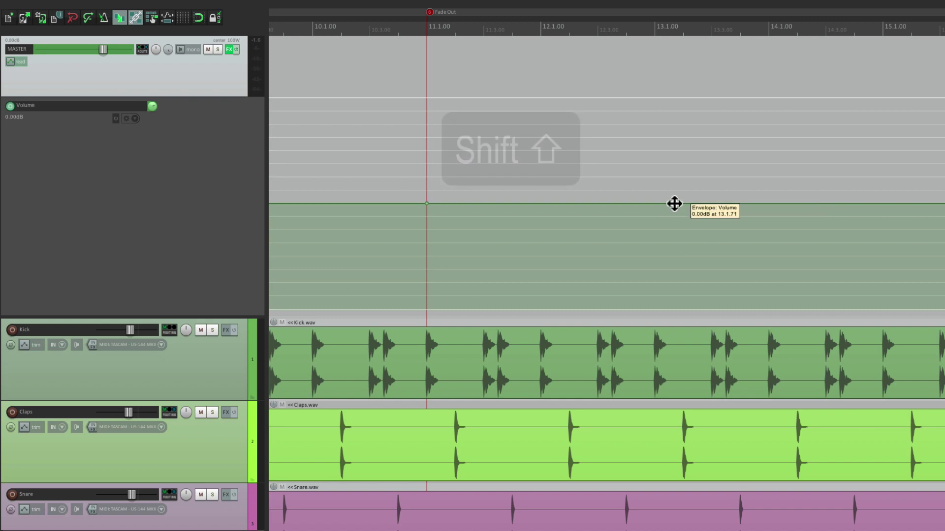
pyautogui.moveTo(674, 203); pyautogui.dragTo(659, 340)
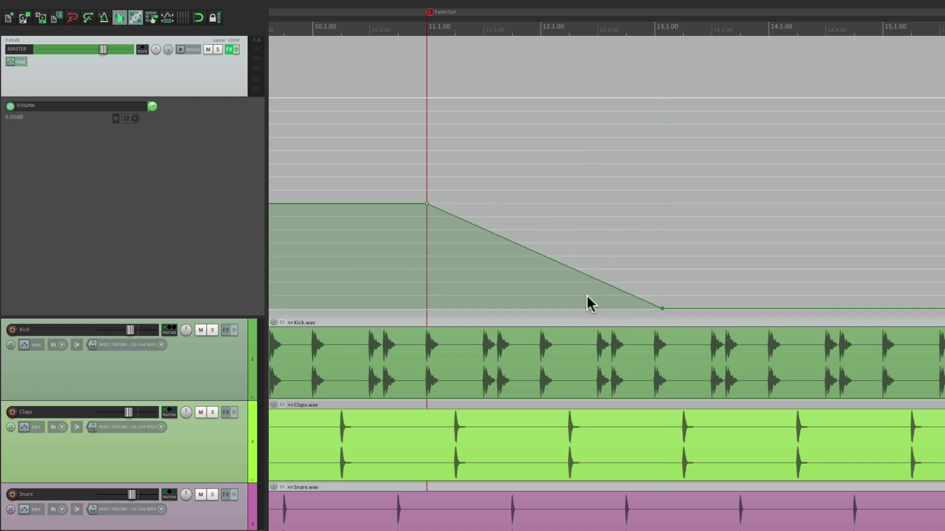
# - Play the fade-out from just before bar 11, then stop
pyautogui.click(360, 235)
pyautogui.press('space')
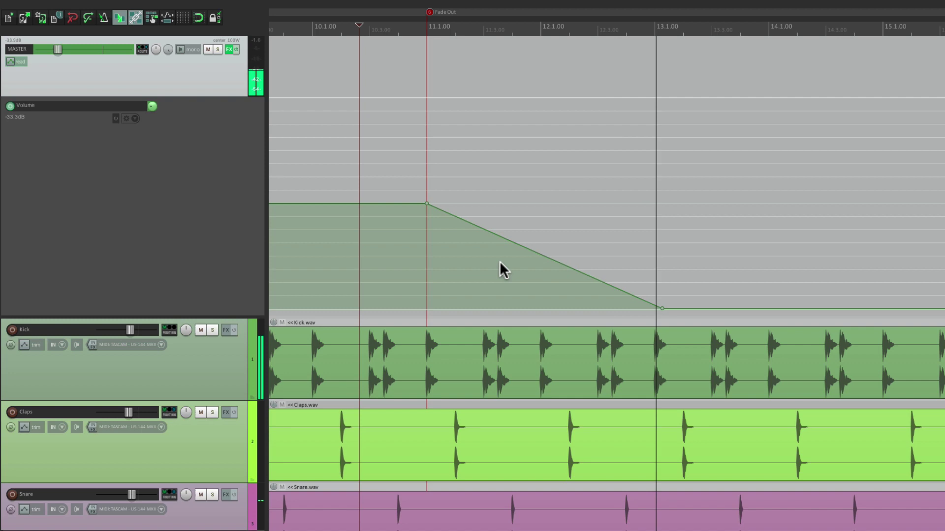
pyautogui.press('space')
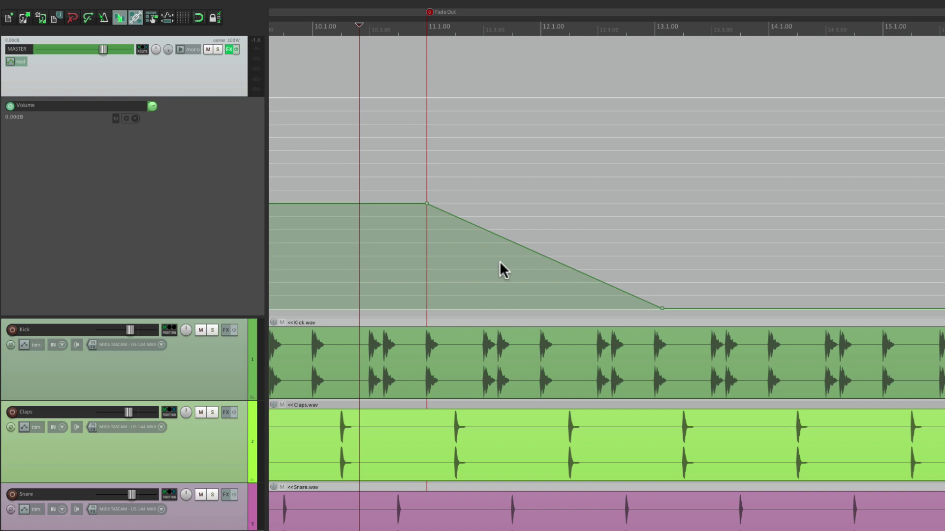
# - Replace the ramp with a bar 11–14 volume automation item fading to silence, and play it
pyautogui.hotkey('ctrl', 'z')
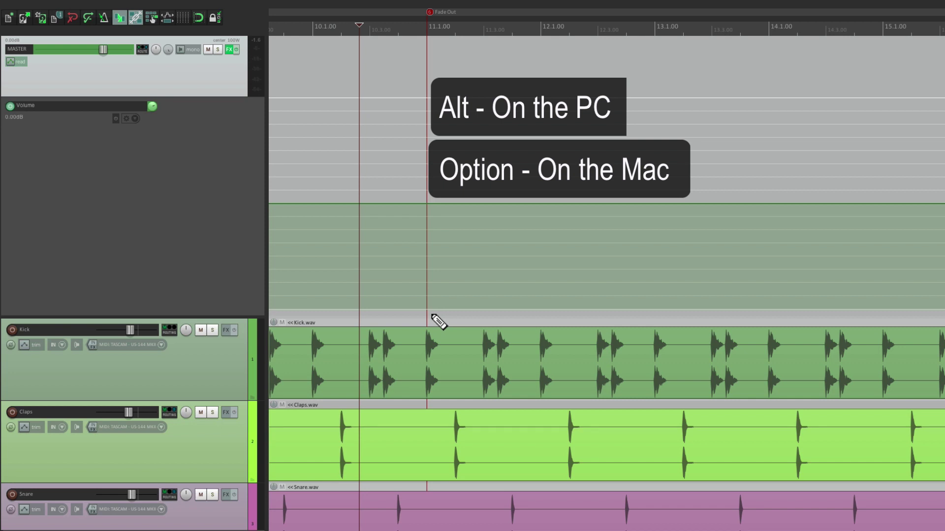
pyautogui.moveTo(433, 318); pyautogui.dragTo(765, 308)
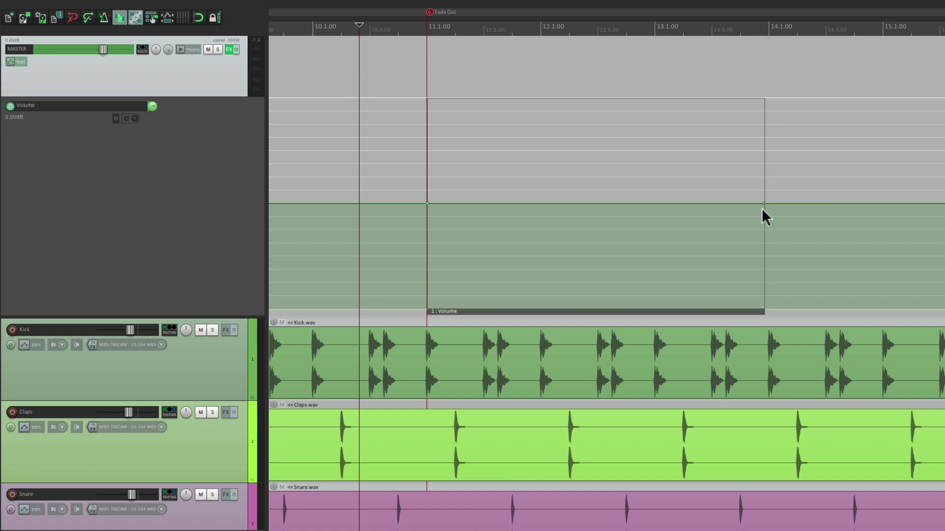
pyautogui.moveTo(762, 203); pyautogui.dragTo(769, 319)
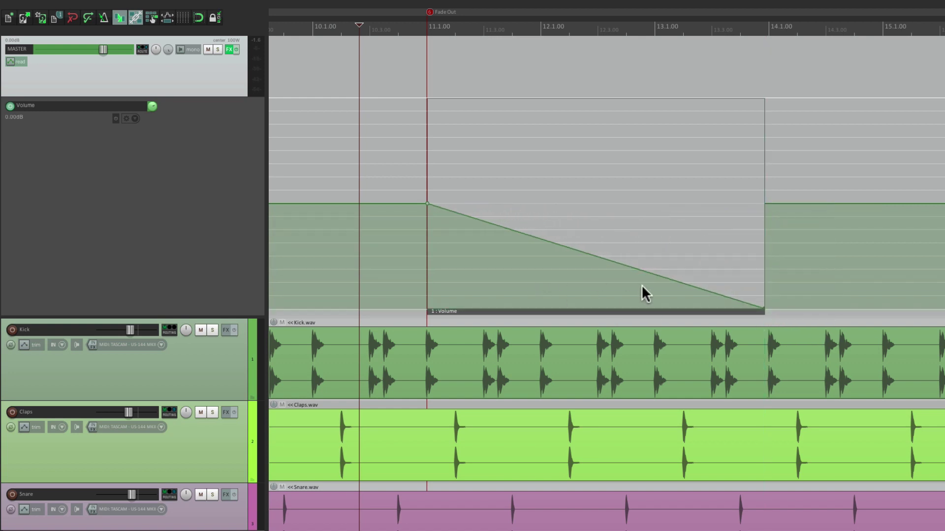
pyautogui.press('space')
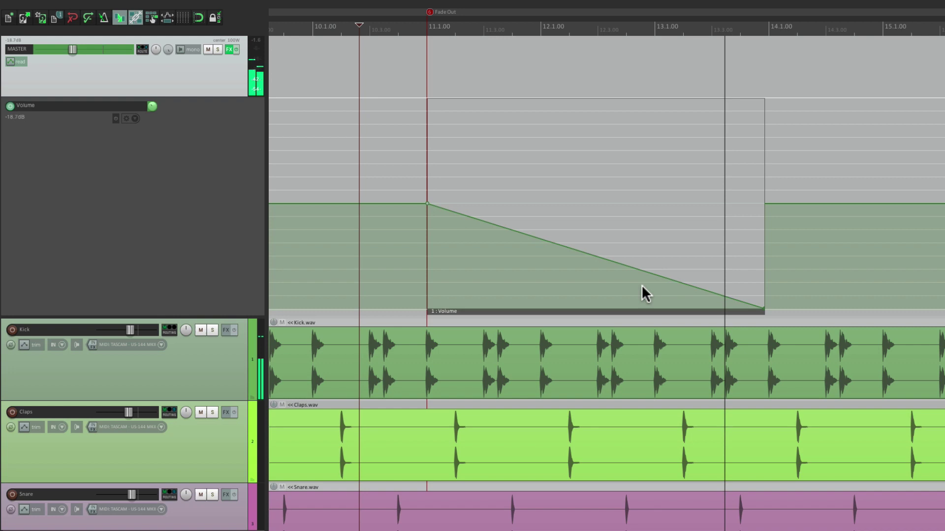
# - Move the fade-out automation item earlier, to roughly bar 10.3–13.3, auditioning as it moves
pyautogui.press('space')
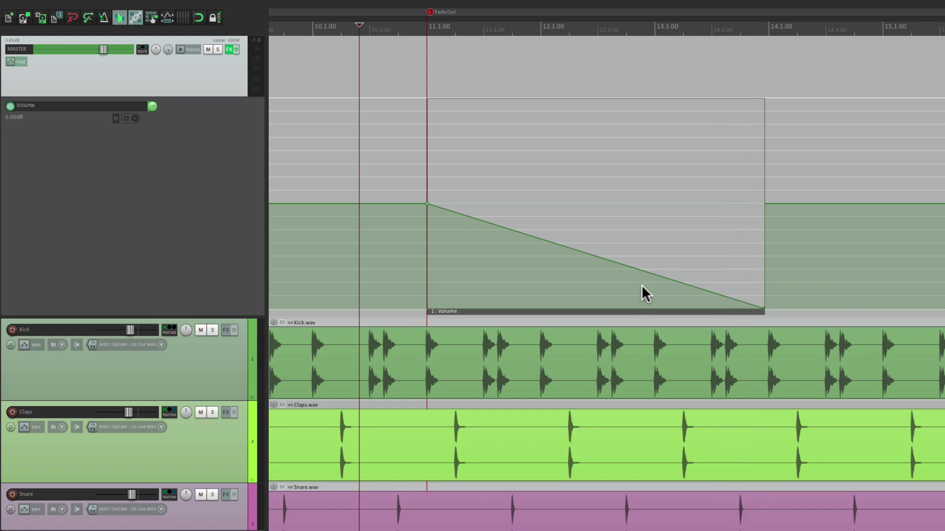
pyautogui.moveTo(579, 311)
pyautogui.moveTo(580, 311); pyautogui.dragTo(759, 300)
pyautogui.press('space')
pyautogui.moveTo(730, 311)
pyautogui.moveTo(699, 311); pyautogui.dragTo(376, 324)
pyautogui.moveTo(446, 323); pyautogui.dragTo(480, 315)
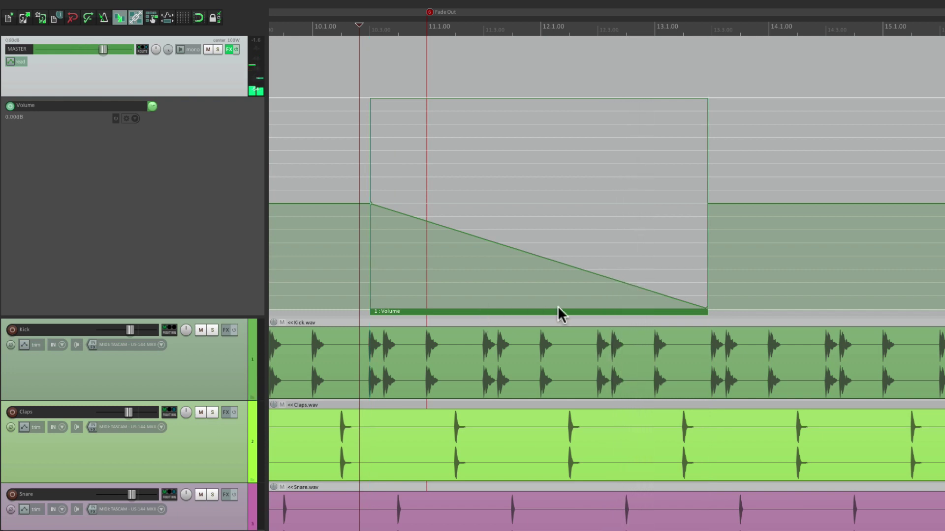
# - Return the fade-out item to the marker and stretch it from 11.1.00 to 14.1.00
pyautogui.hotkey('ctrl', 'z')
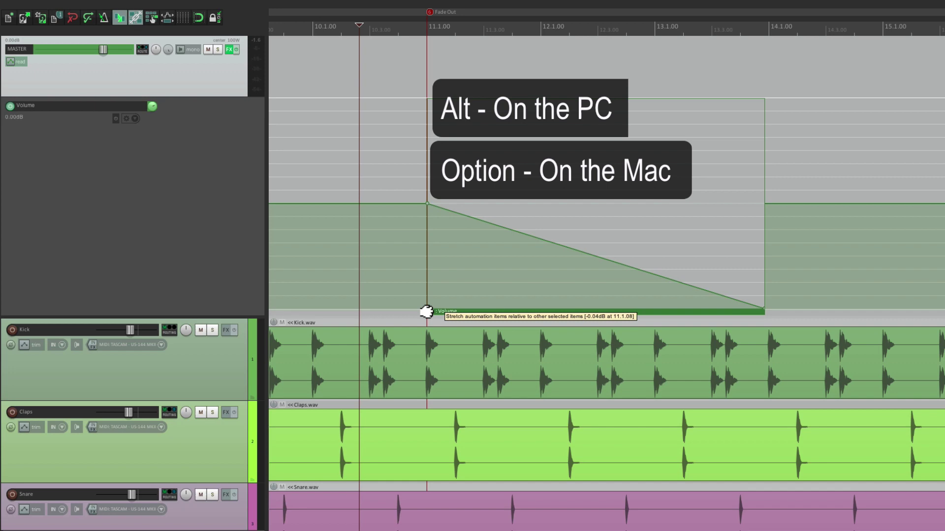
pyautogui.moveTo(422, 312)
pyautogui.mouseDown()
pyautogui.moveTo(312, 314)
pyautogui.moveTo(413, 308)
pyautogui.mouseUp()
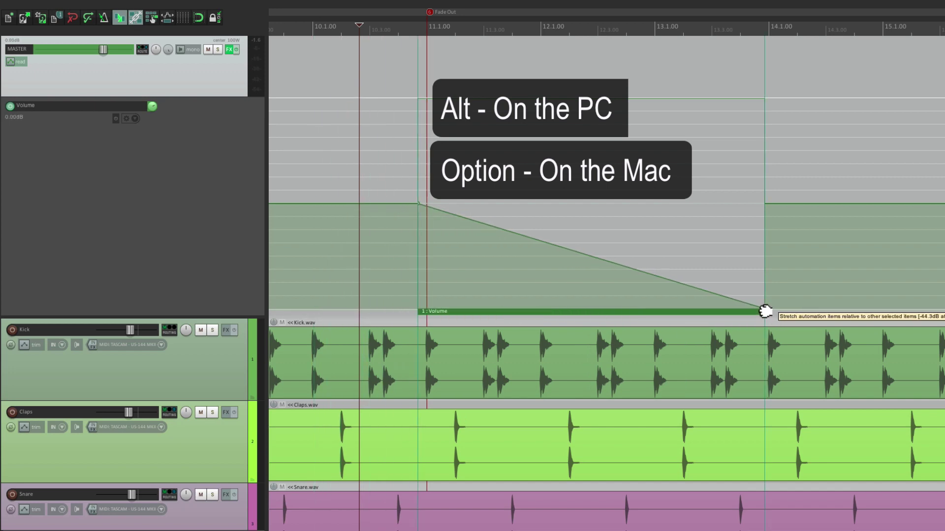
pyautogui.moveTo(766, 310); pyautogui.dragTo(694, 318)
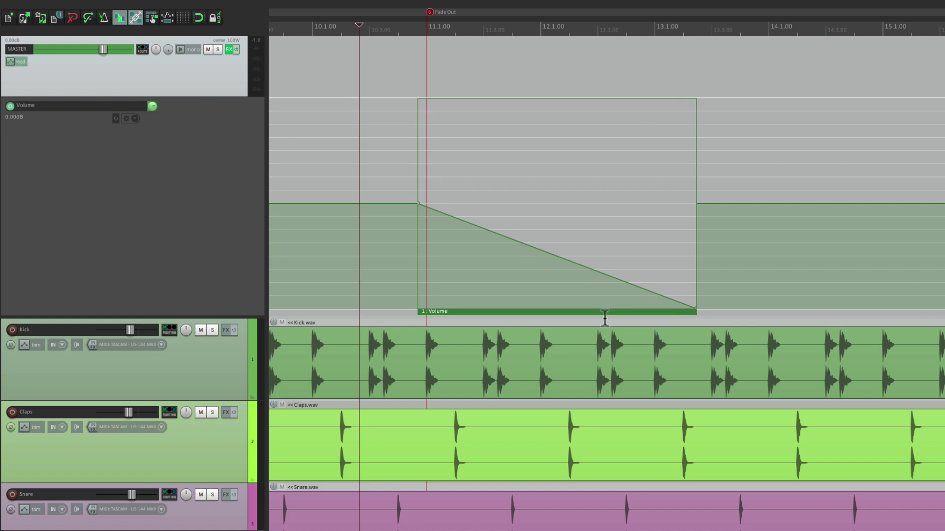
pyautogui.moveTo(549, 308); pyautogui.dragTo(560, 309)
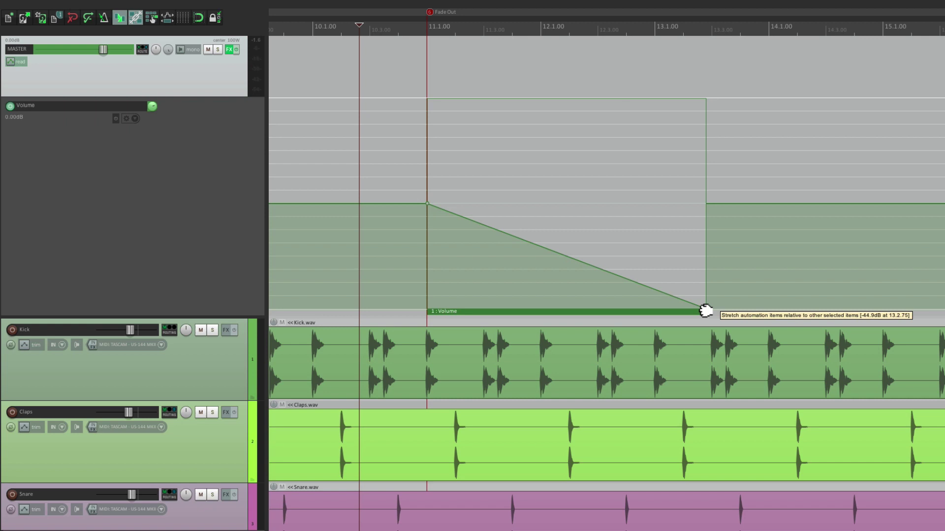
pyautogui.moveTo(704, 311); pyautogui.dragTo(769, 310)
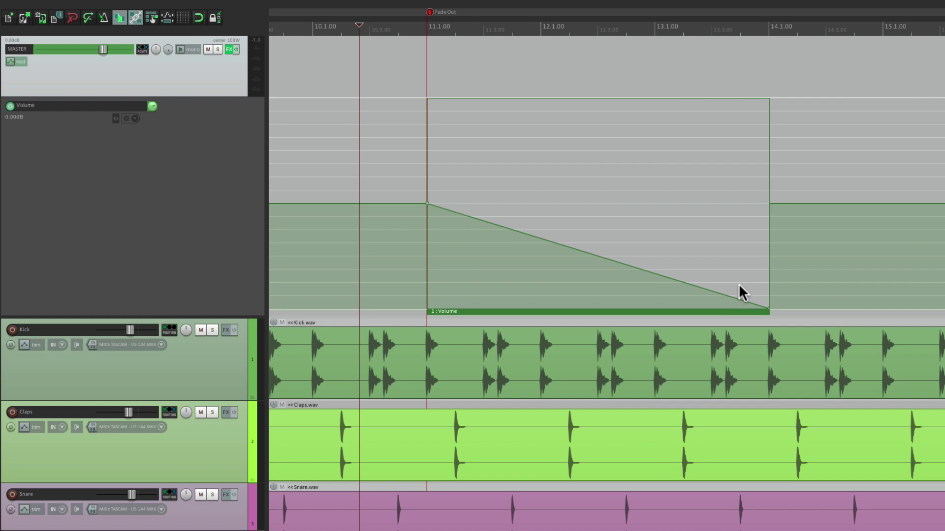
# - Play back the stretched fade, then stop
pyautogui.press('space')
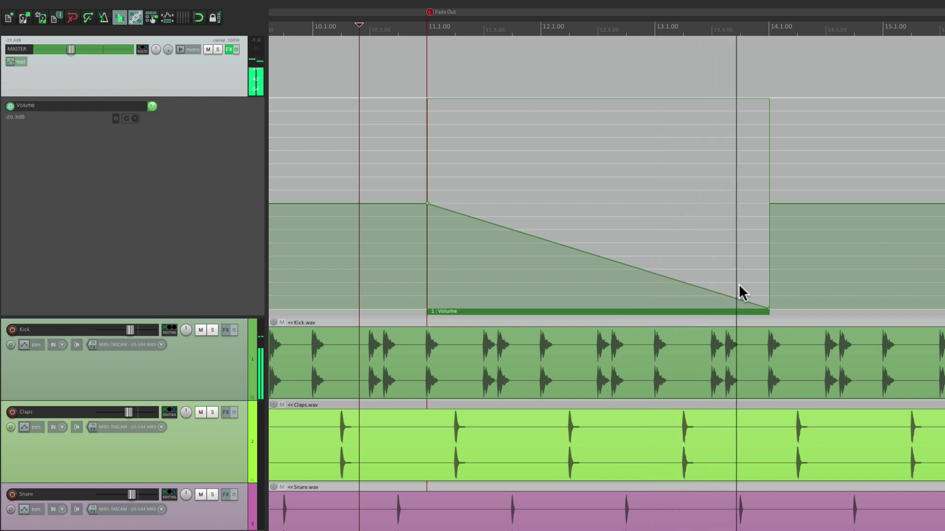
pyautogui.press('space')
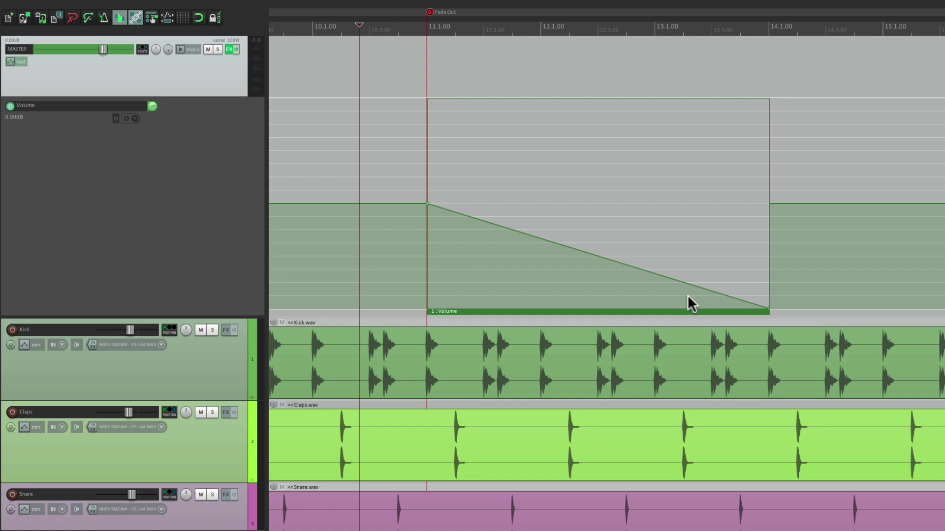
pyautogui.moveTo(428, 204)
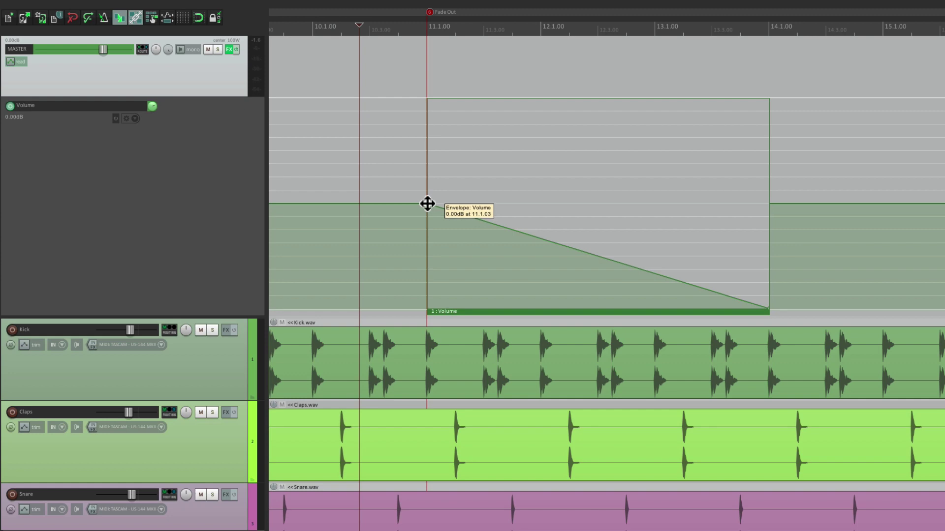
# - Set the fade's start point shape to Slow start/end
pyautogui.rightClick(427, 204)
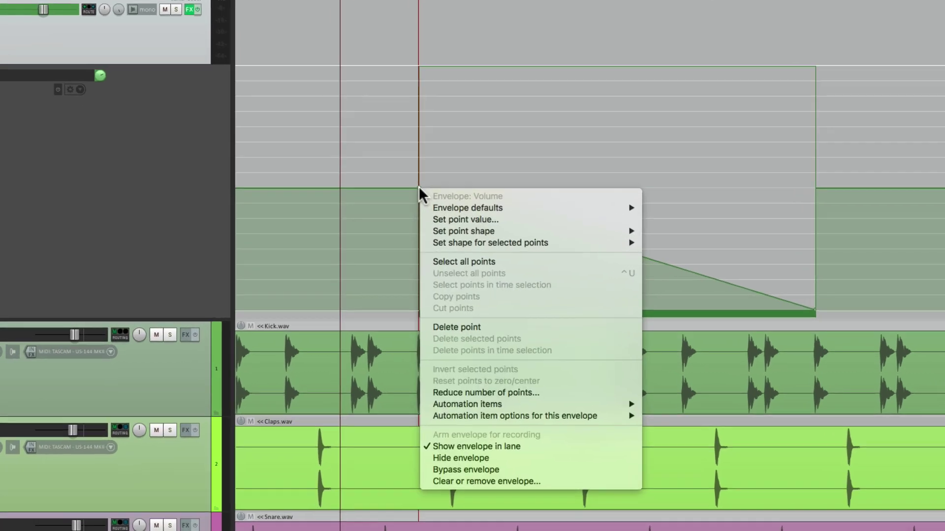
pyautogui.moveTo(432, 242)
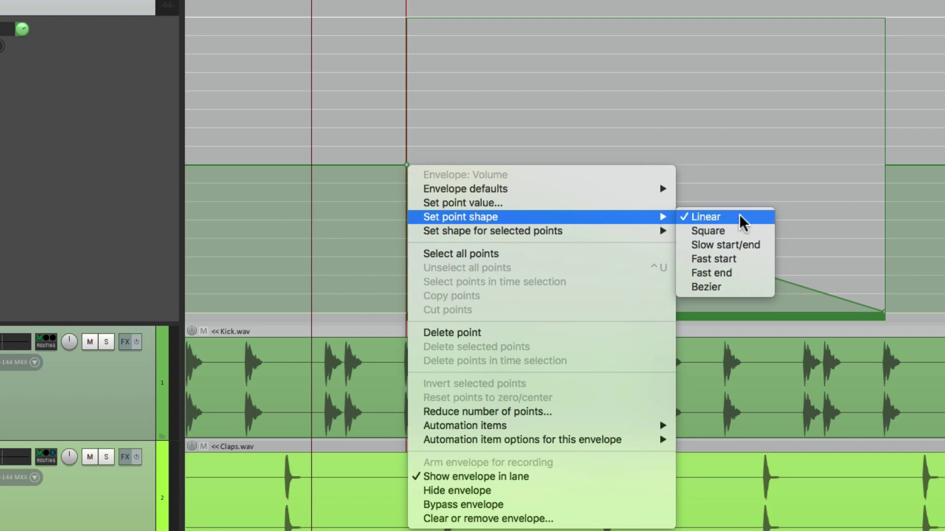
pyautogui.click(756, 245)
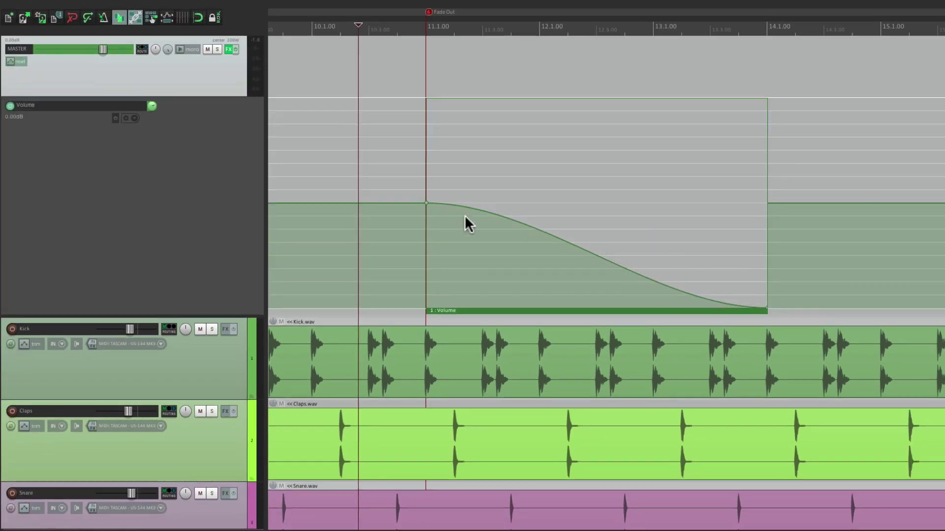
# - Change the start point shape to Fast start and play the curved fade back
pyautogui.rightClick(426, 203)
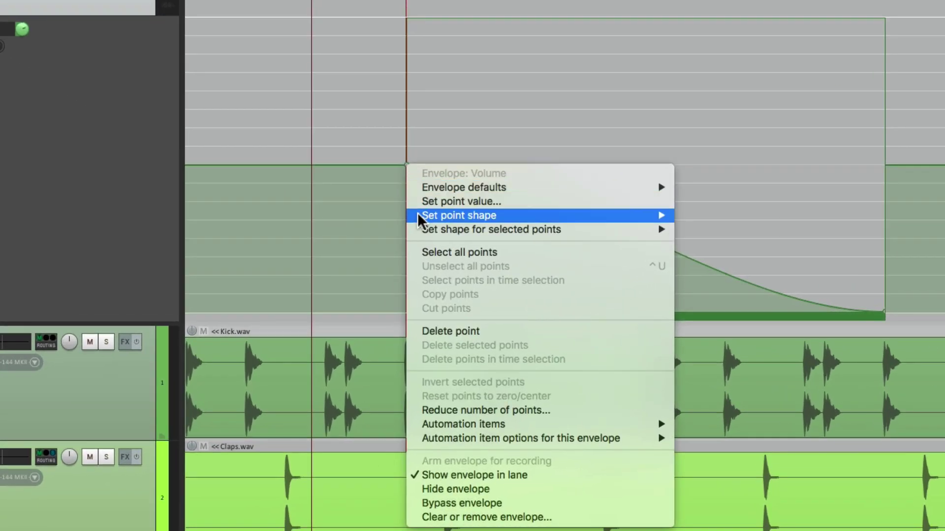
pyautogui.moveTo(428, 216)
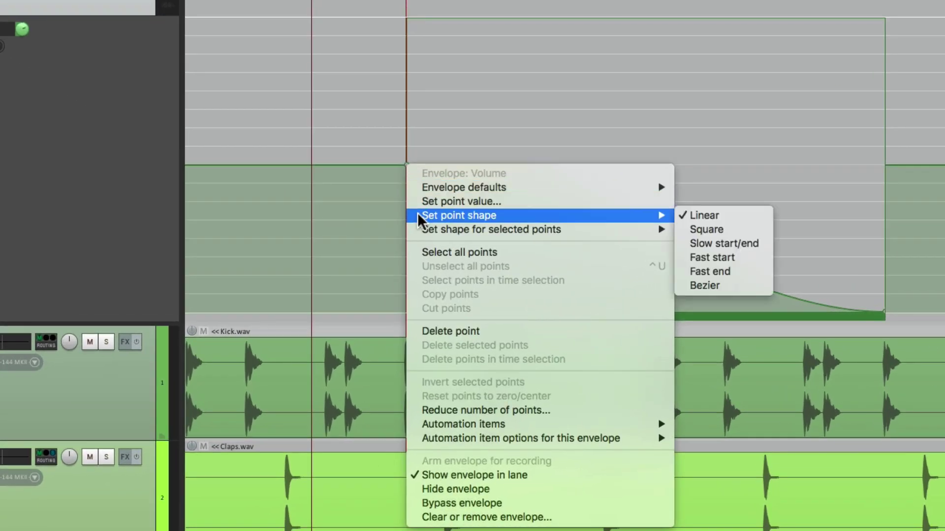
pyautogui.click(684, 259)
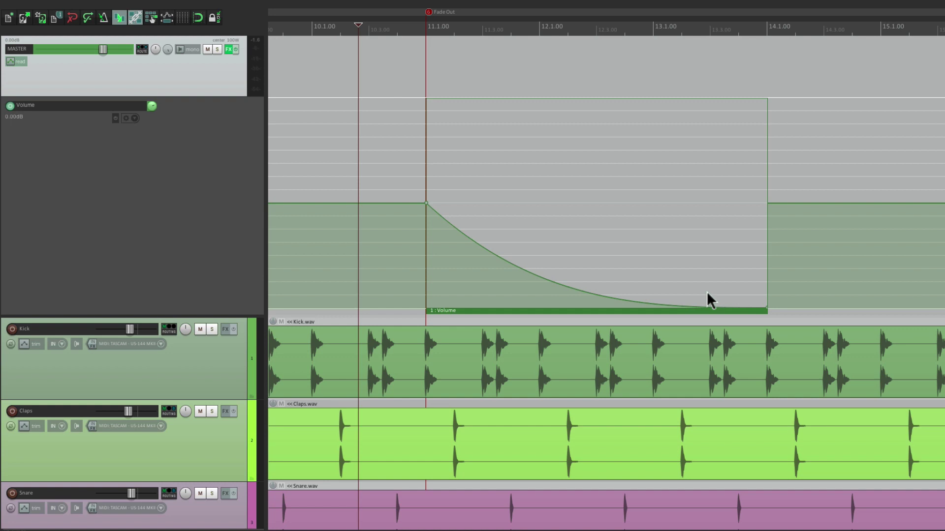
pyautogui.press('space')
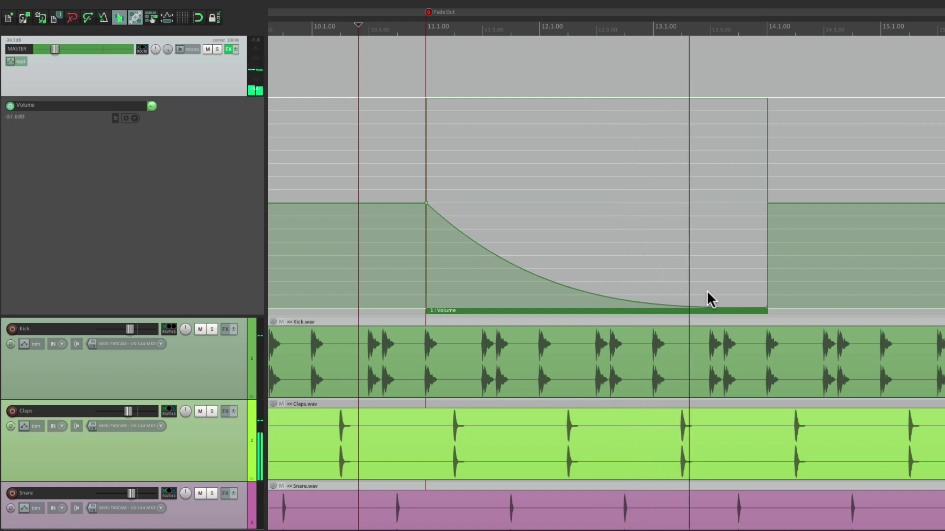
pyautogui.press('space')
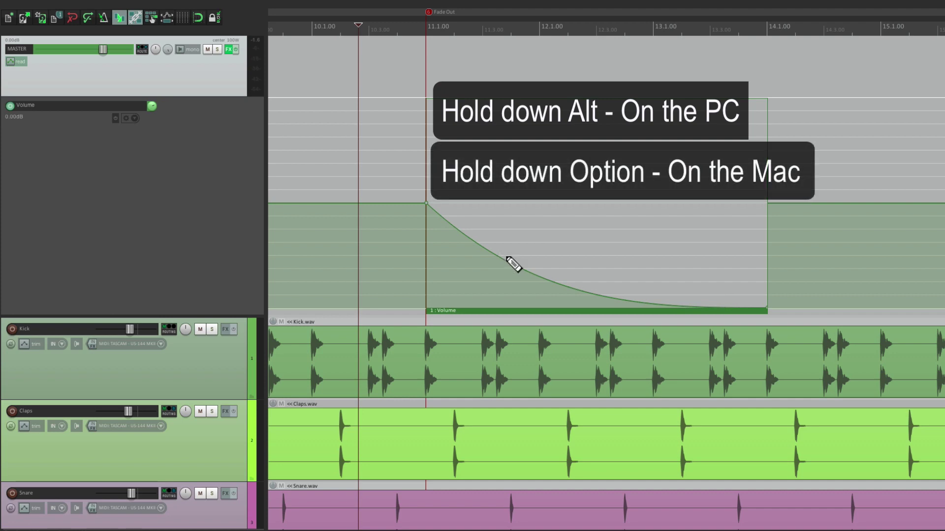
# - Reduce the tension of the bar 11–14 fade segment, then play through bar 14 and stop
pyautogui.moveTo(504, 259); pyautogui.dragTo(523, 262)
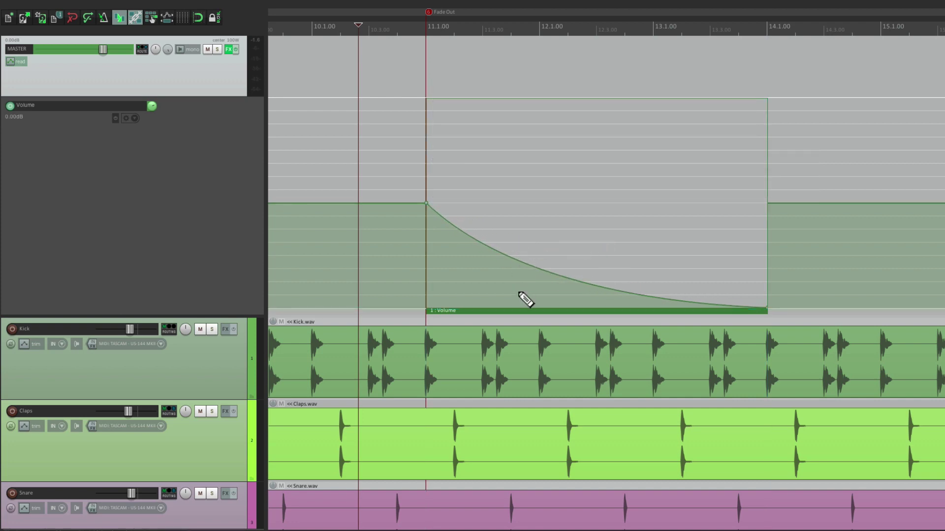
pyautogui.press('space')
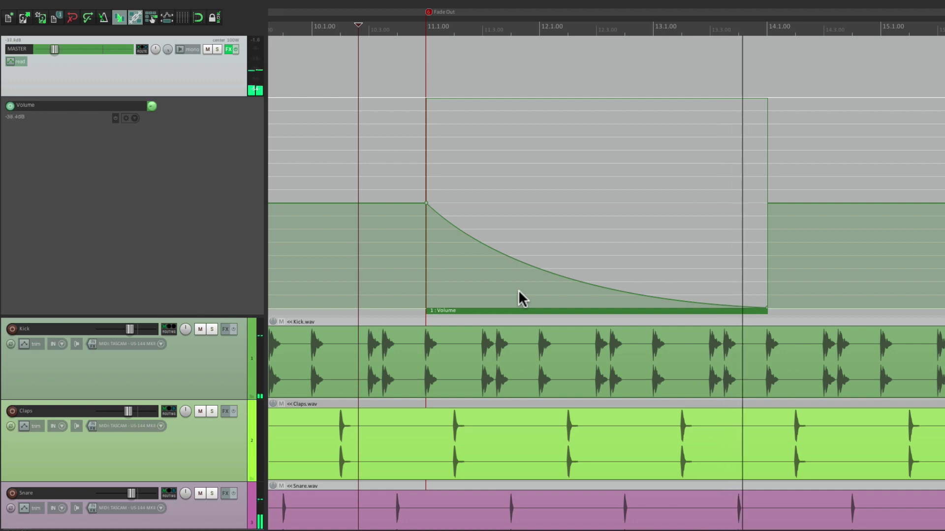
pyautogui.press('space')
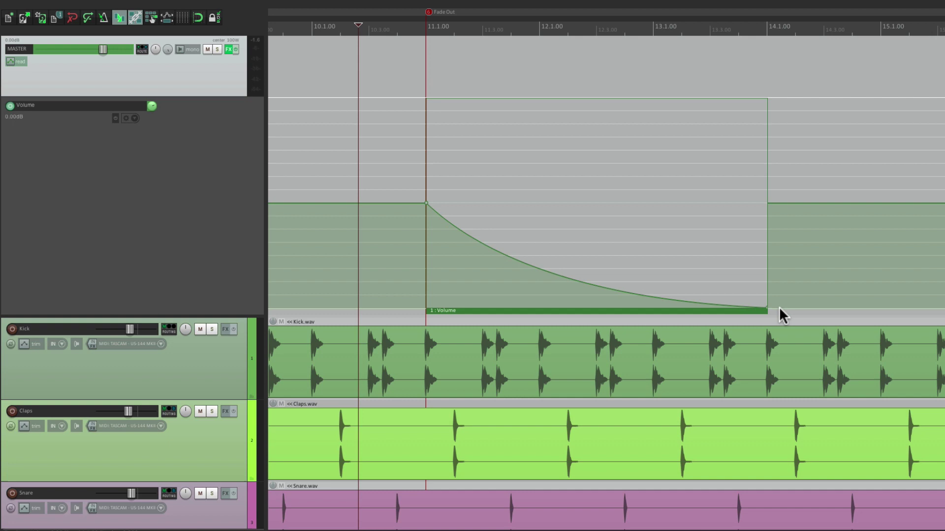
# - Lengthen the automation item, then turn off its looping in Automation Item Properties
pyautogui.moveTo(766, 310)
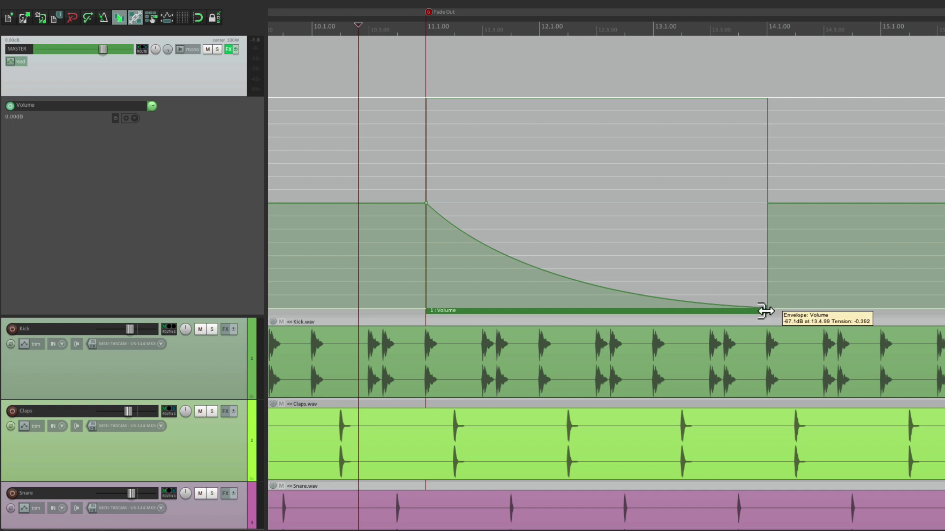
pyautogui.moveTo(766, 310); pyautogui.dragTo(935, 310)
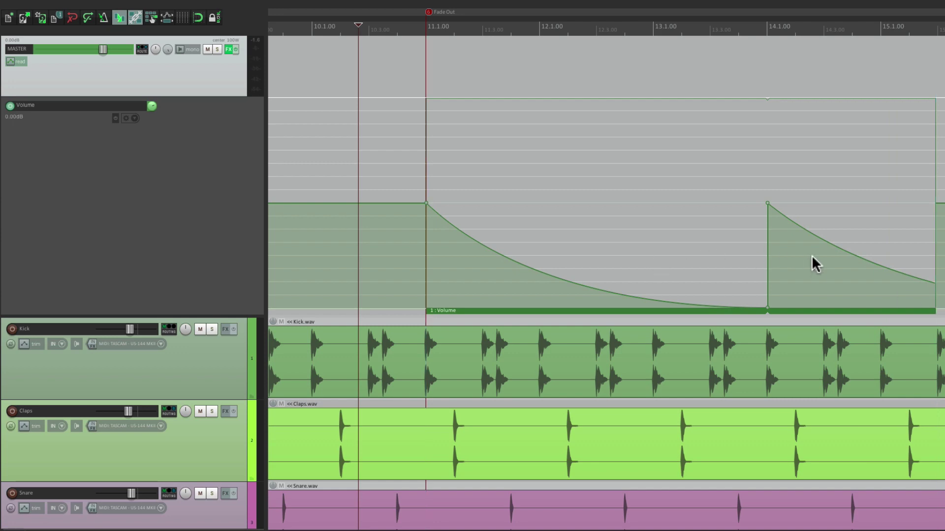
pyautogui.doubleClick(557, 308)
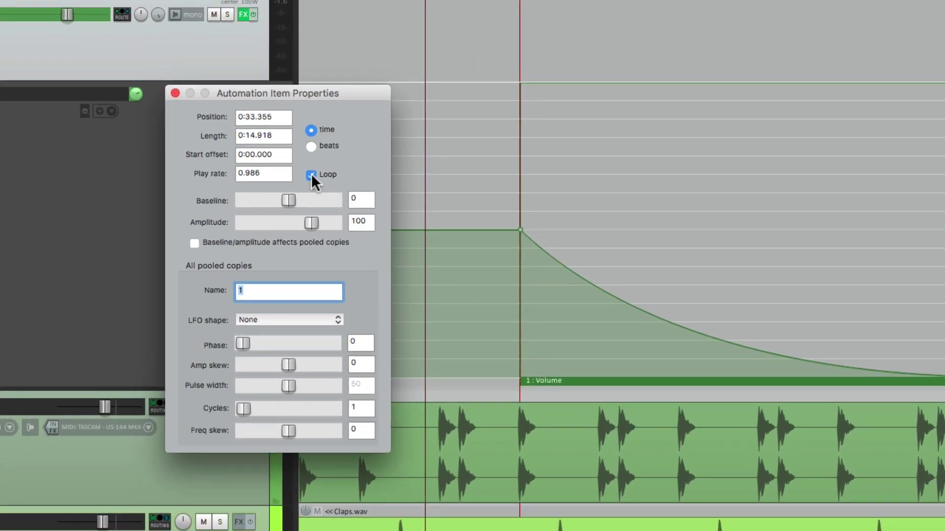
pyautogui.click(311, 175)
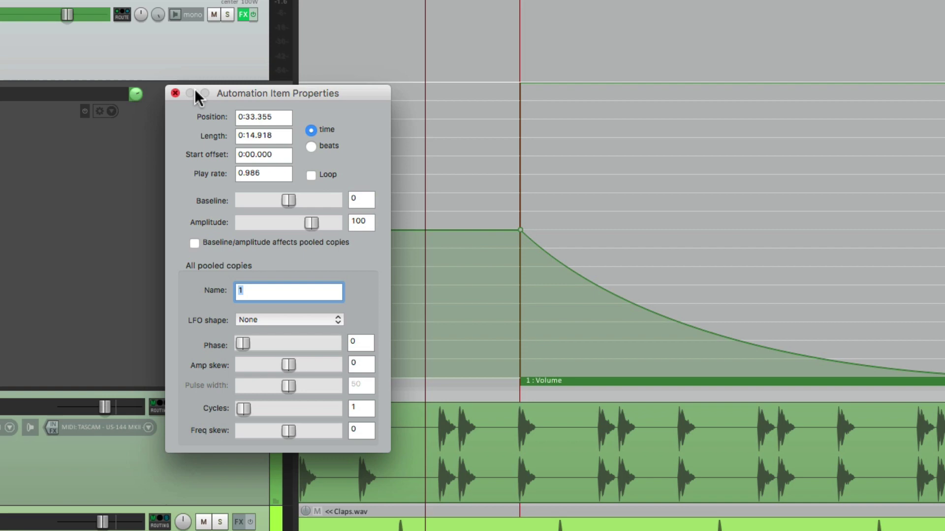
pyautogui.click(175, 93)
# - Extend the fade-out item to about bar 20 and play it back past bar 14
pyautogui.scroll(-3, 465, 224)
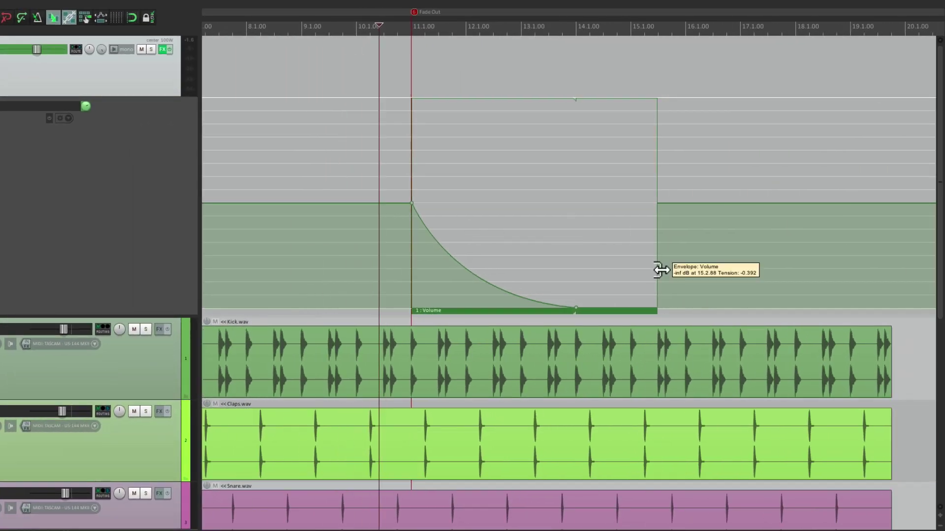
pyautogui.moveTo(659, 310); pyautogui.dragTo(918, 310)
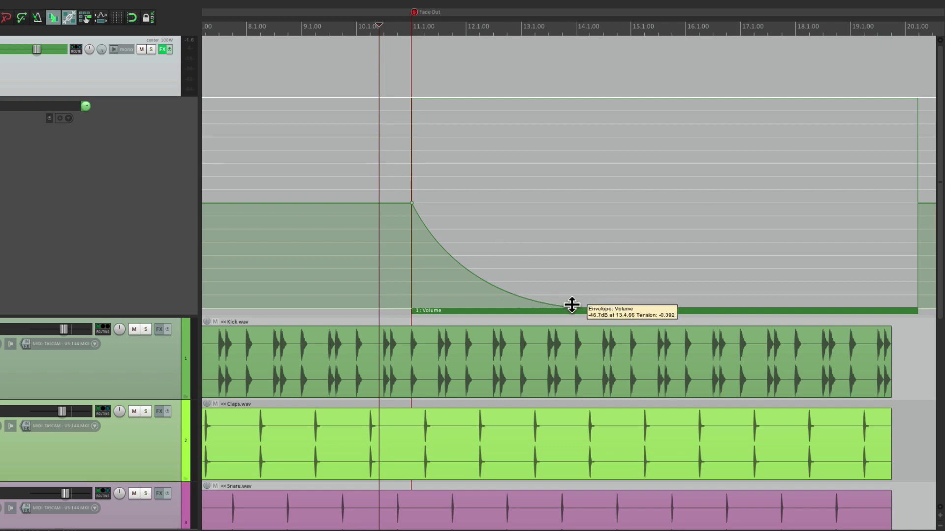
pyautogui.scroll(4, 545, 234)
pyautogui.press('space')
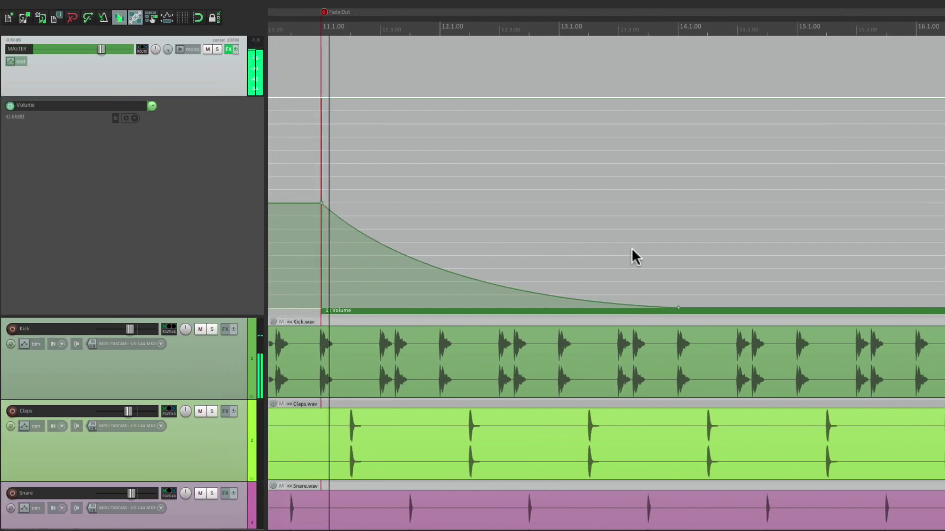
pyautogui.scroll(-3, 638, 250)
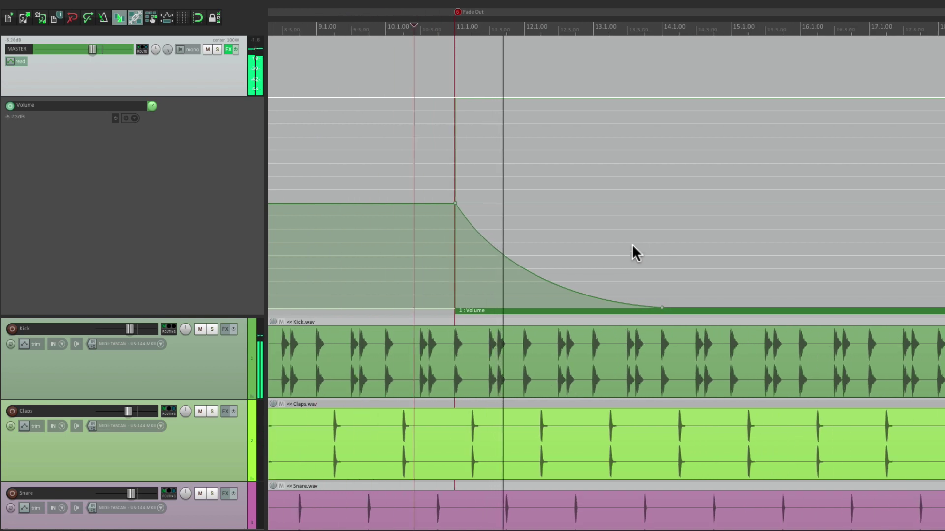
pyautogui.hscroll(2, 630, 245)
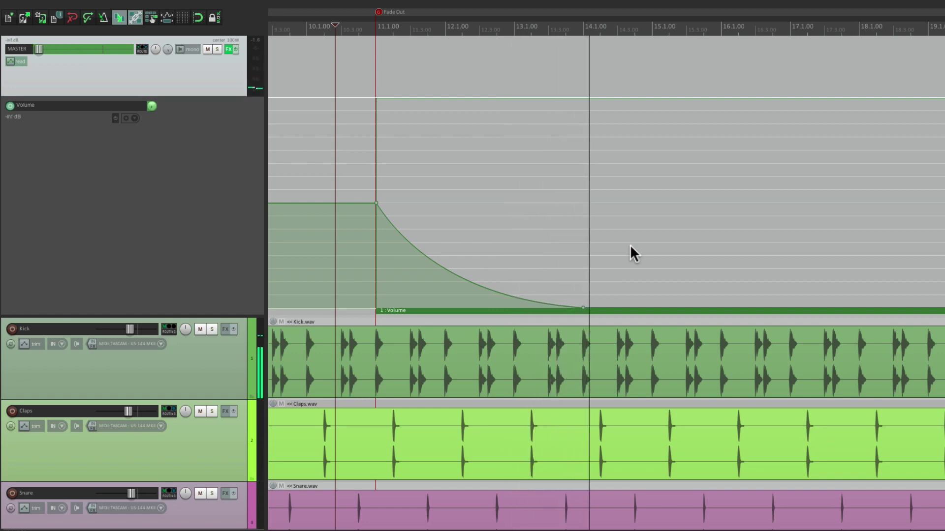
pyautogui.press('space')
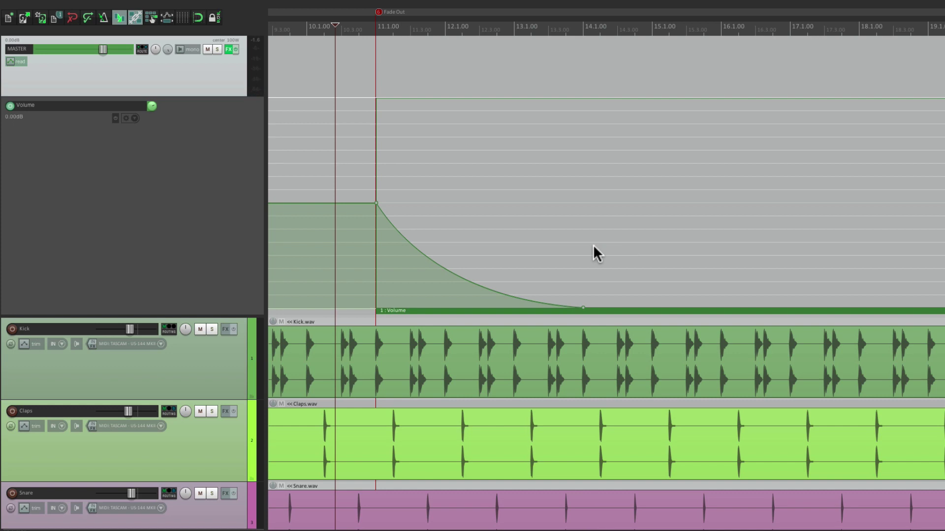
# - Clear all points from the master Volume envelope, keeping the empty envelope
pyautogui.click(135, 119)
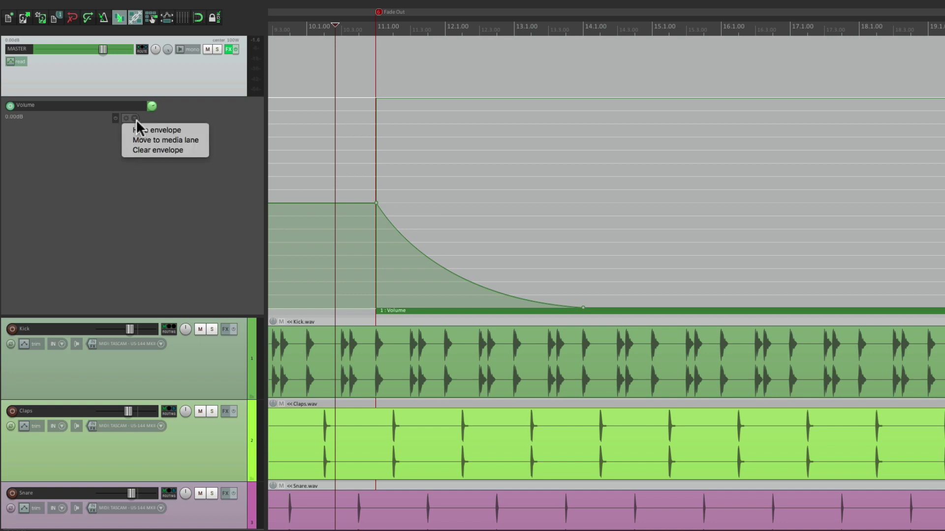
pyautogui.click(132, 152)
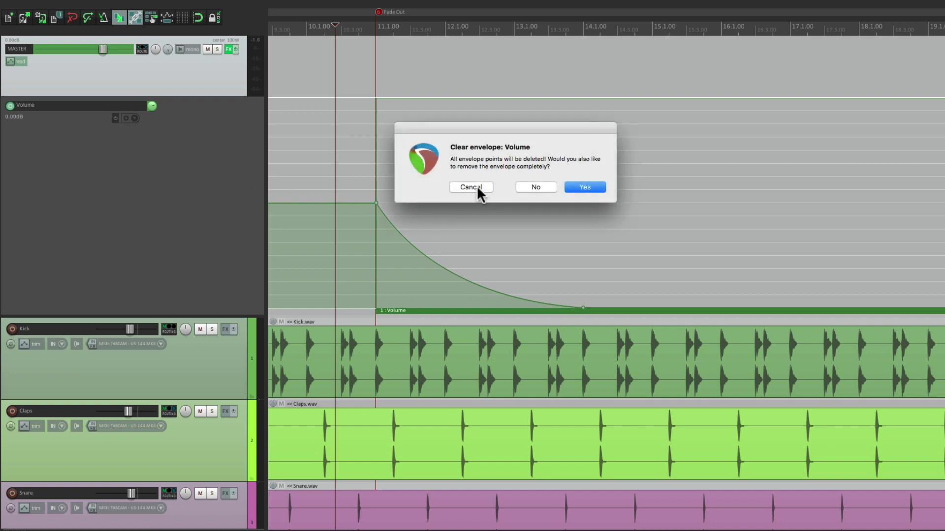
pyautogui.click(530, 187)
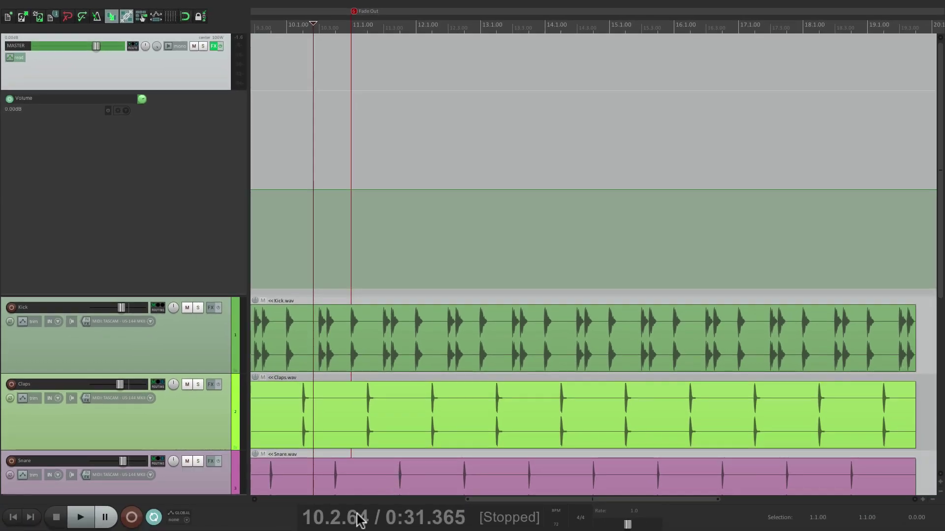
# - Switch the clock to minutes:seconds and select a 15-second range from bar 11 (0:33.346–0:48.346)
pyautogui.rightClick(360, 519)
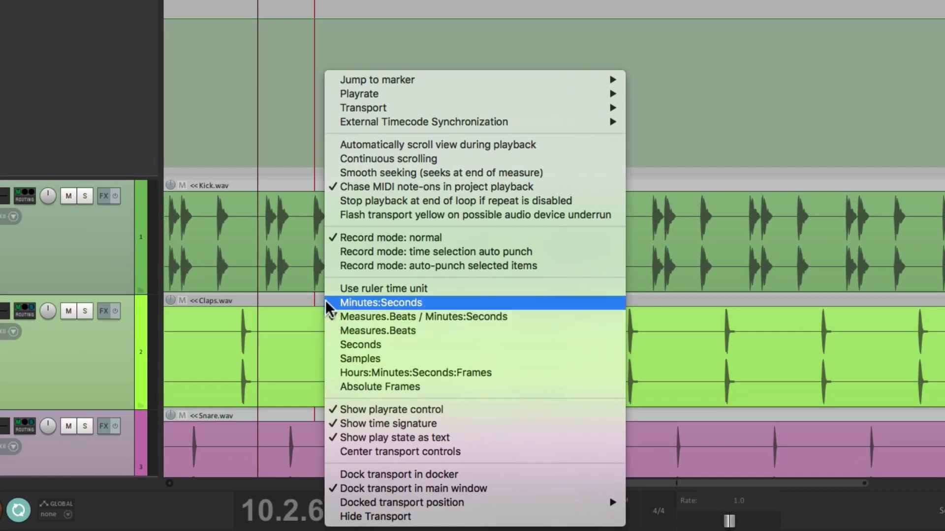
pyautogui.click(326, 303)
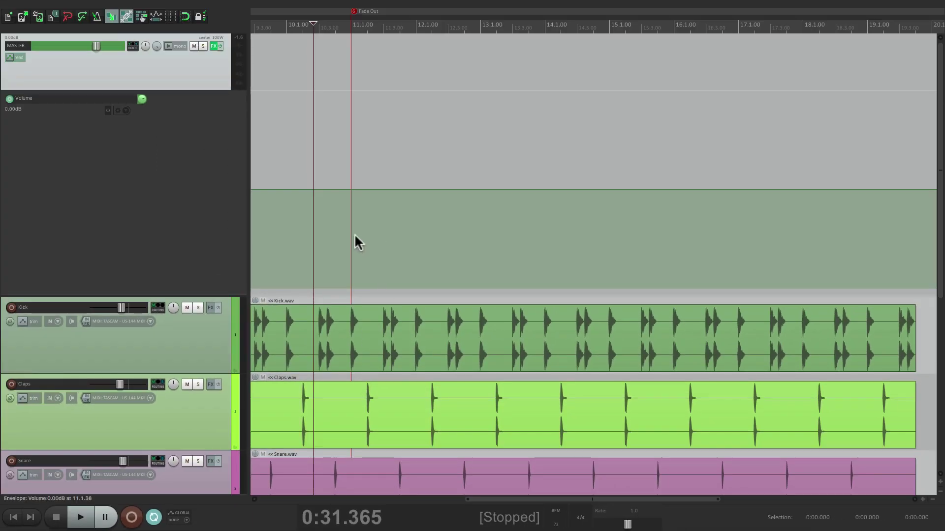
pyautogui.moveTo(354, 234); pyautogui.dragTo(655, 227)
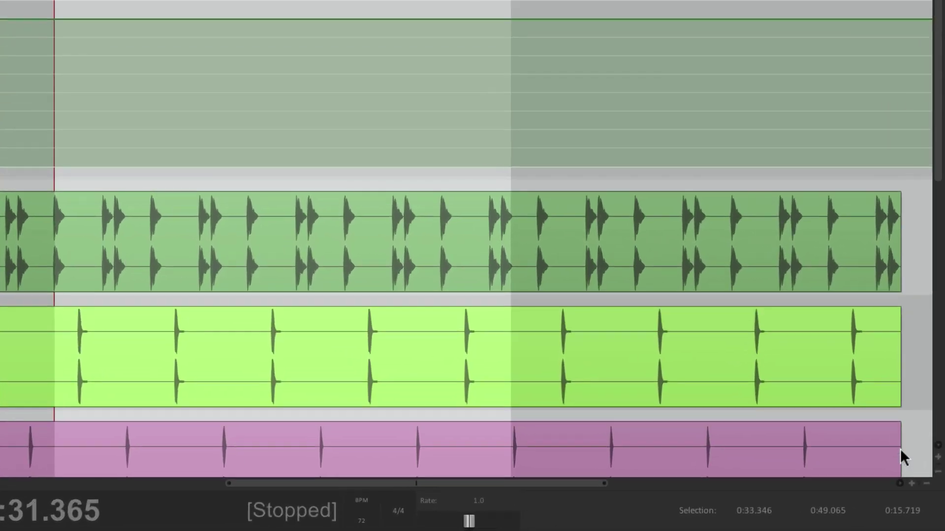
pyautogui.doubleClick(902, 512)
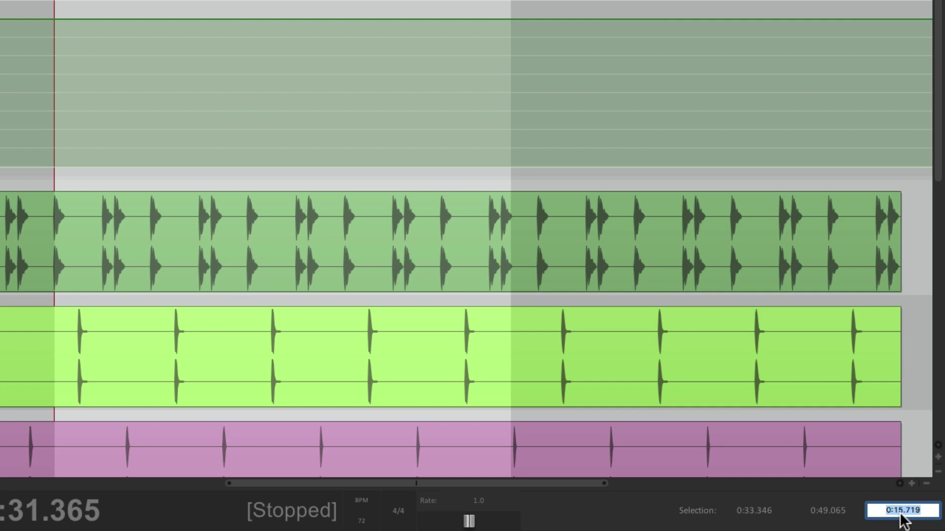
pyautogui.write('15')
pyautogui.press('Return')
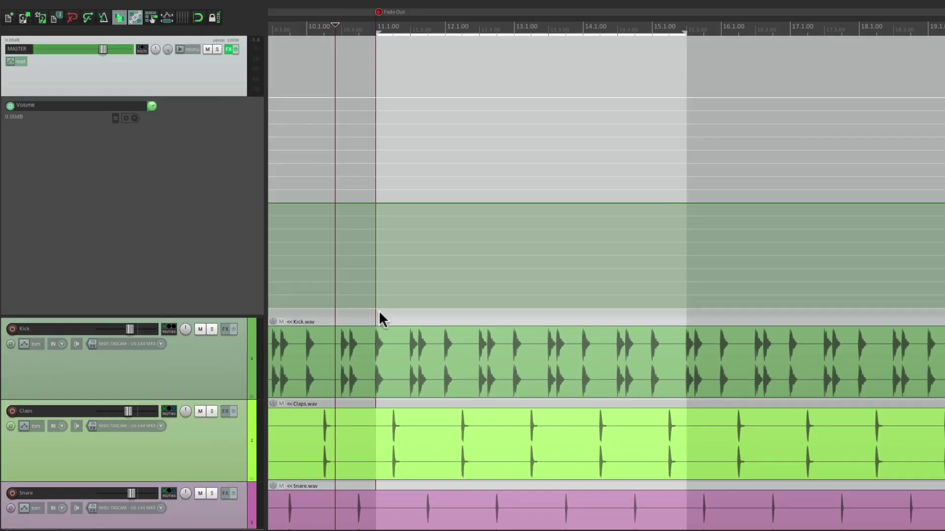
# - Insert a 15-second Volume automation item at 0:33.346 and open its properties
pyautogui.rightClick(380, 313)
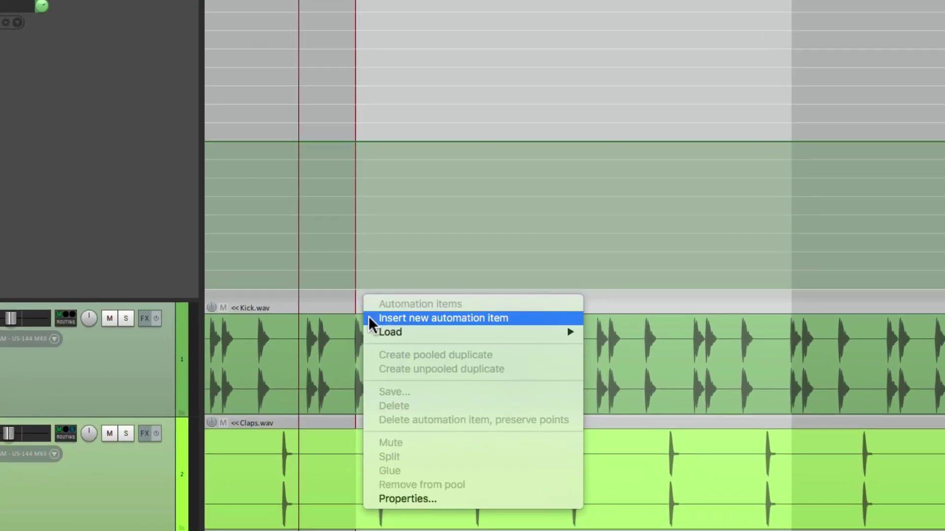
pyautogui.click(370, 319)
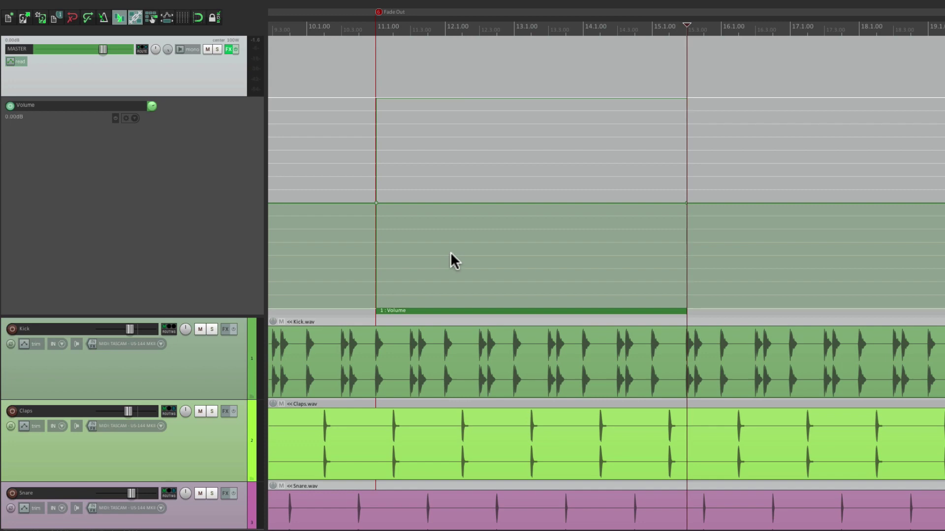
pyautogui.doubleClick(442, 309)
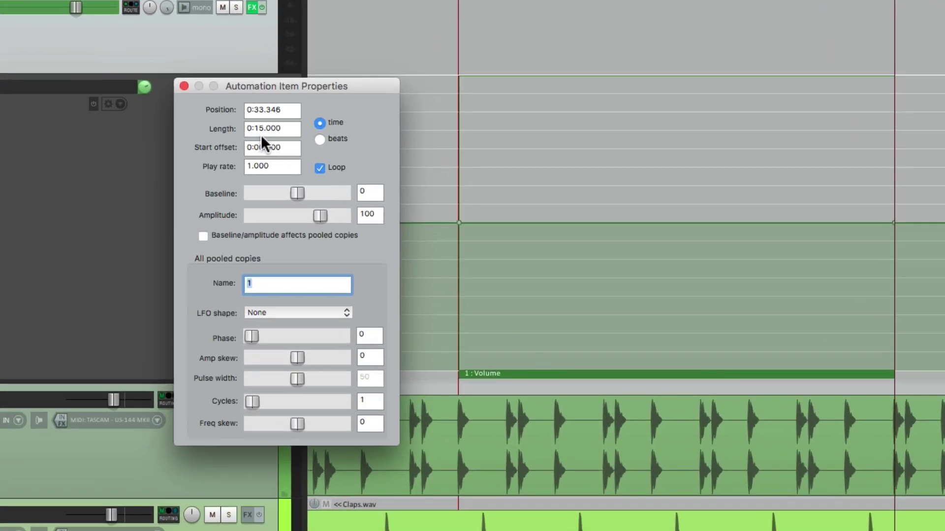
# - Drop the item's end point to silence and bend the fade into a fast-dropping curve
pyautogui.press('Escape')
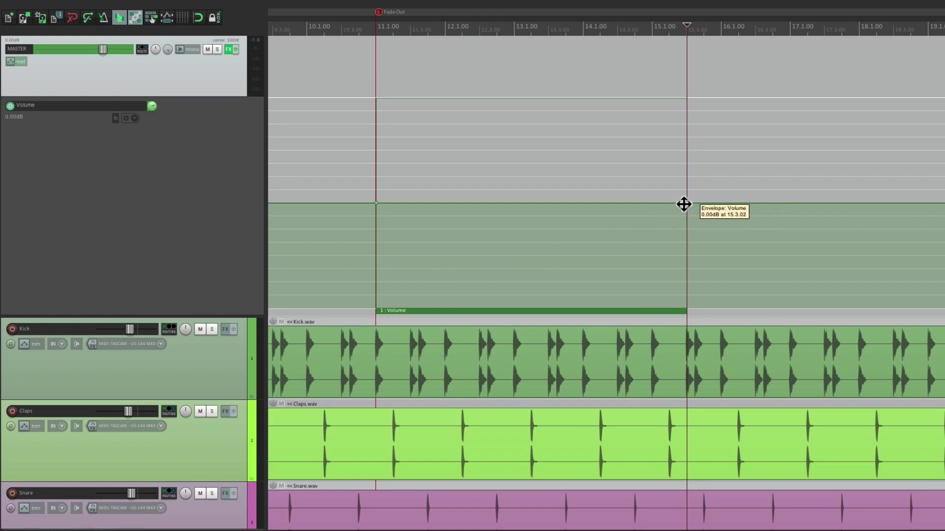
pyautogui.moveTo(684, 204); pyautogui.dragTo(680, 315)
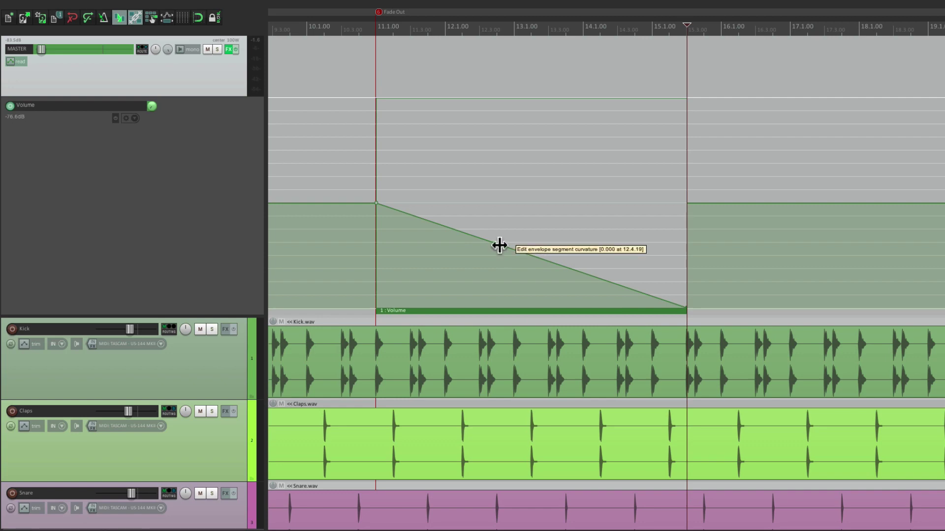
pyautogui.moveTo(500, 244); pyautogui.dragTo(477, 280)
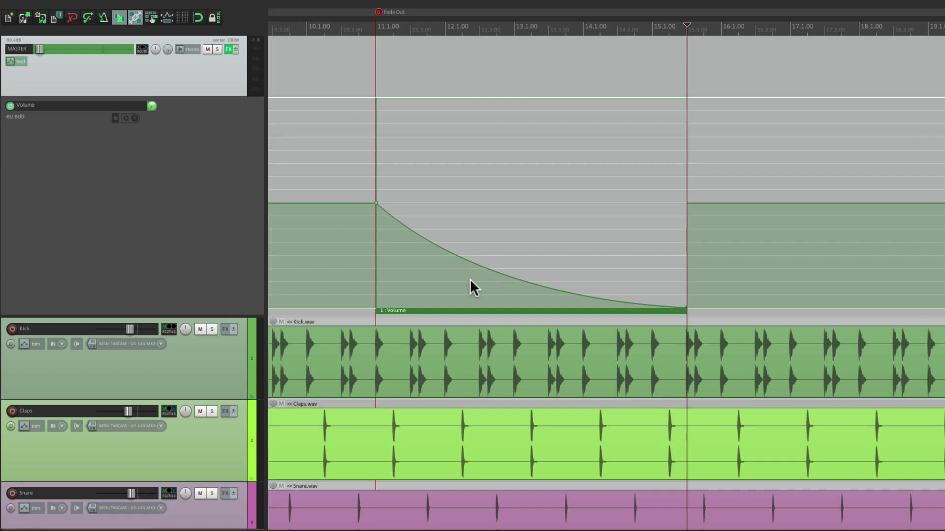
# - Turn off Loop on the fade-out item and stretch it to about bar 20.7
pyautogui.doubleClick(474, 311)
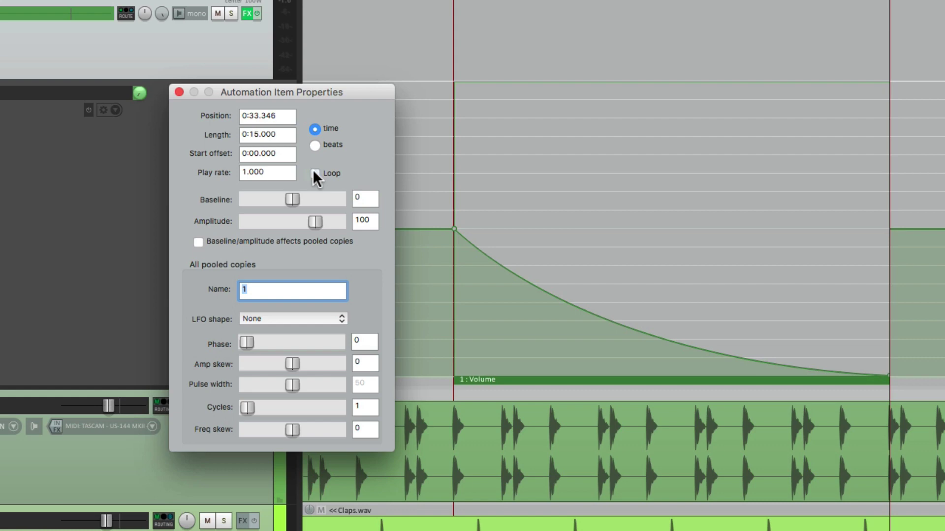
pyautogui.click(180, 92)
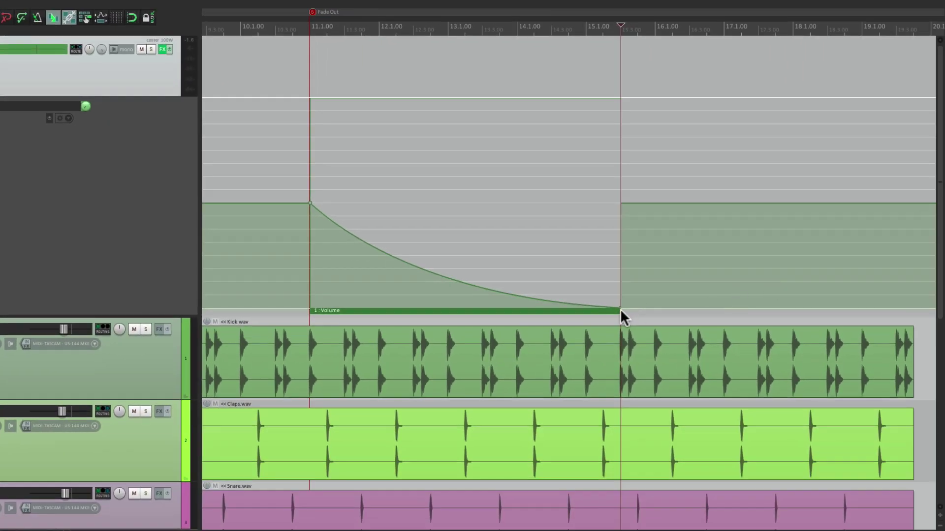
pyautogui.moveTo(618, 310); pyautogui.dragTo(809, 308)
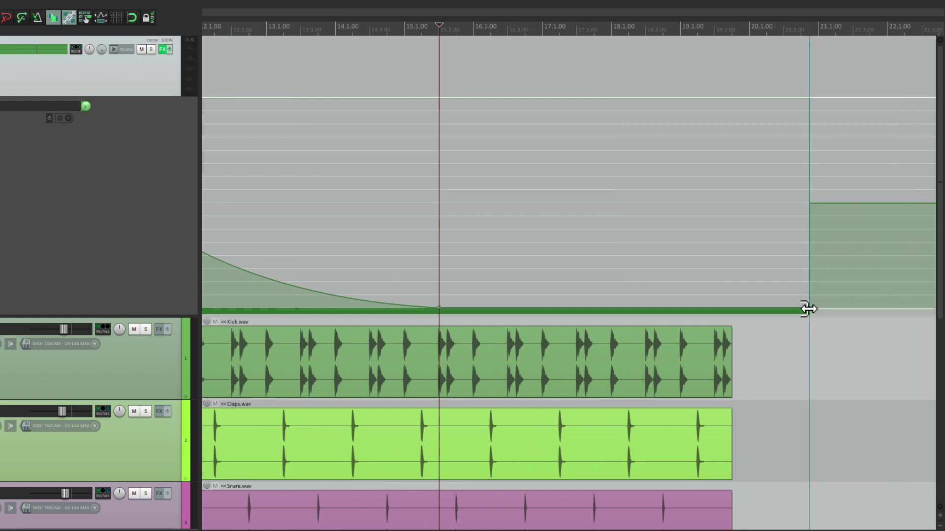
pyautogui.hscroll(-5, 517, 236)
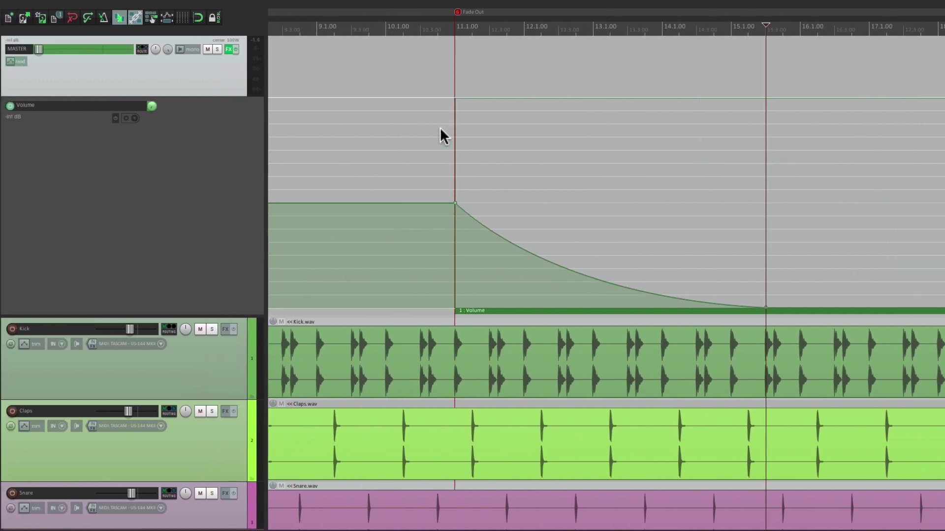
pyautogui.click(336, 158)
pyautogui.press('space')
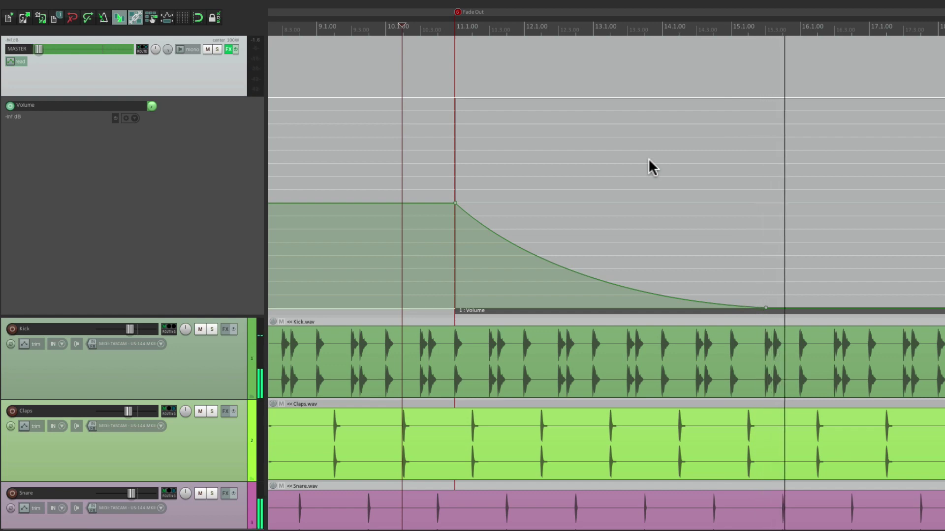
pyautogui.press('space')
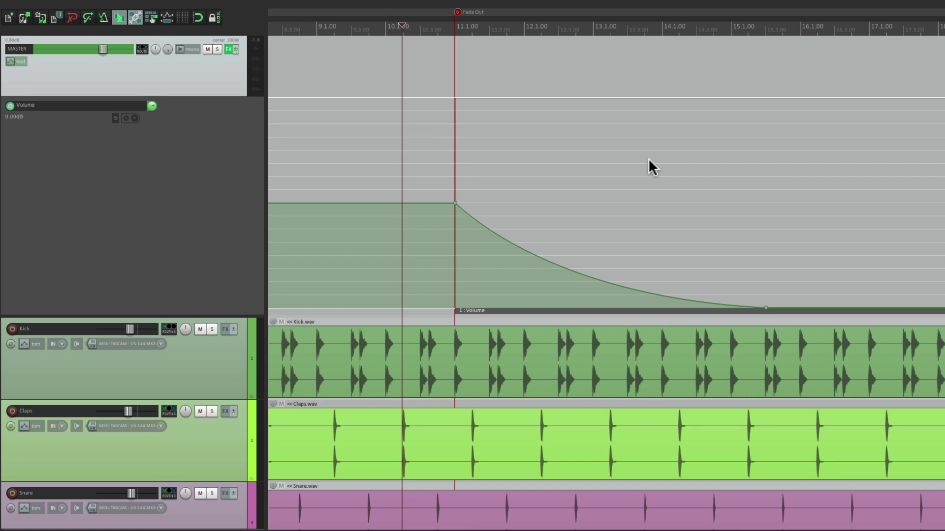
# - Save the curved fade-out automation item as '15 sec Fade-out'
pyautogui.rightClick(476, 310)
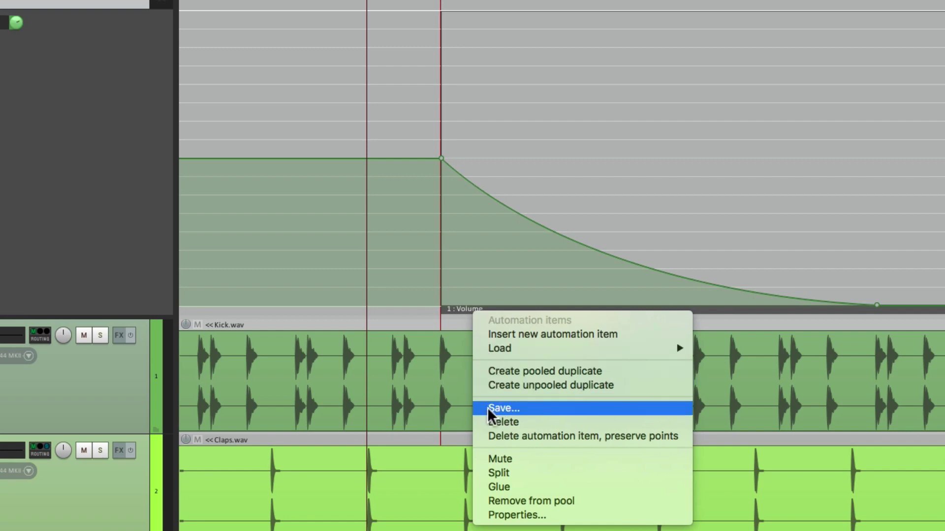
pyautogui.click(484, 410)
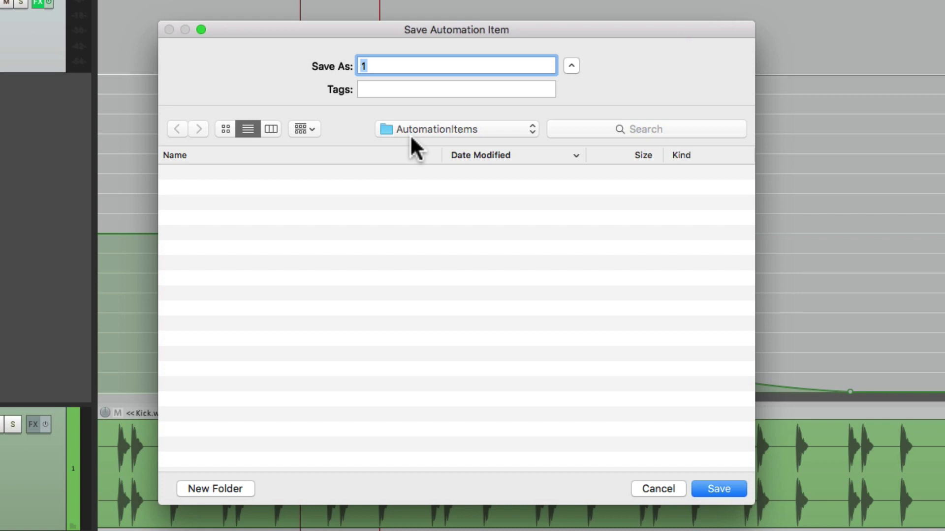
pyautogui.write('15 sec Fade-out')
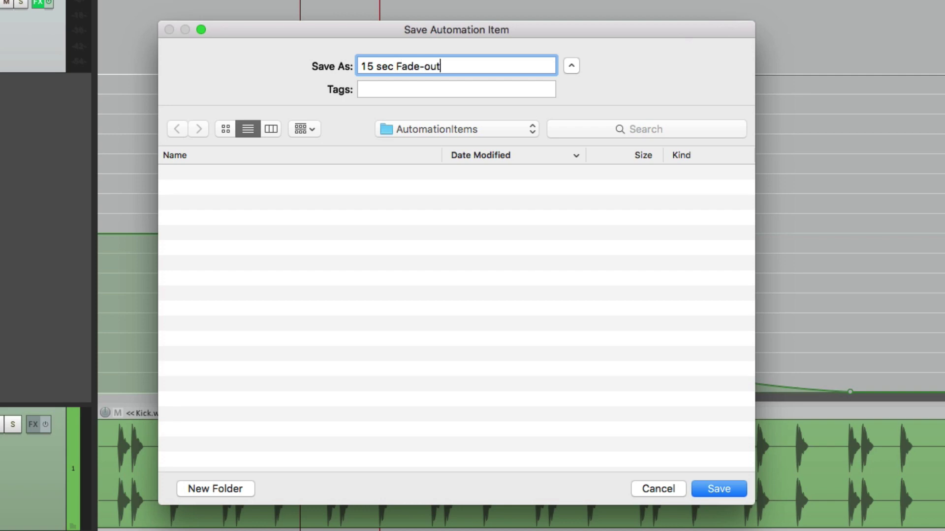
pyautogui.press('Return')
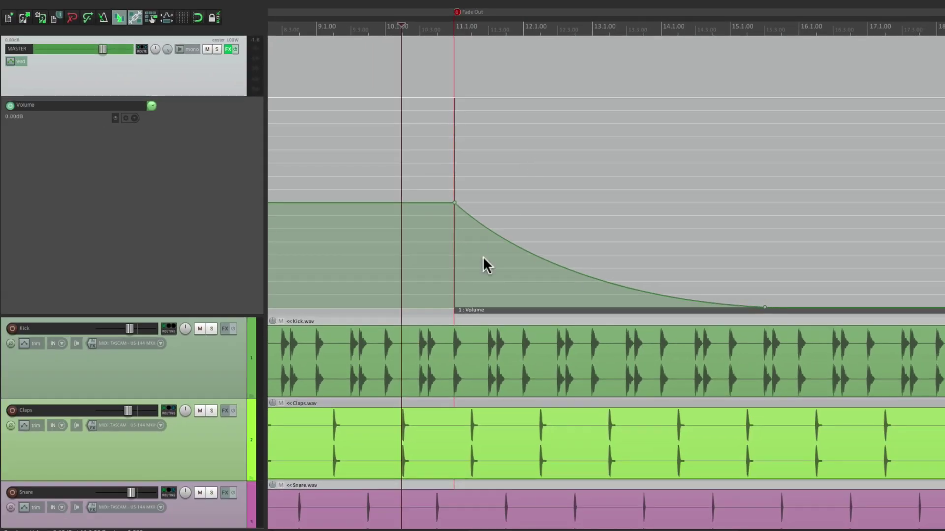
# - Clear the entire master volume envelope
pyautogui.click(134, 117)
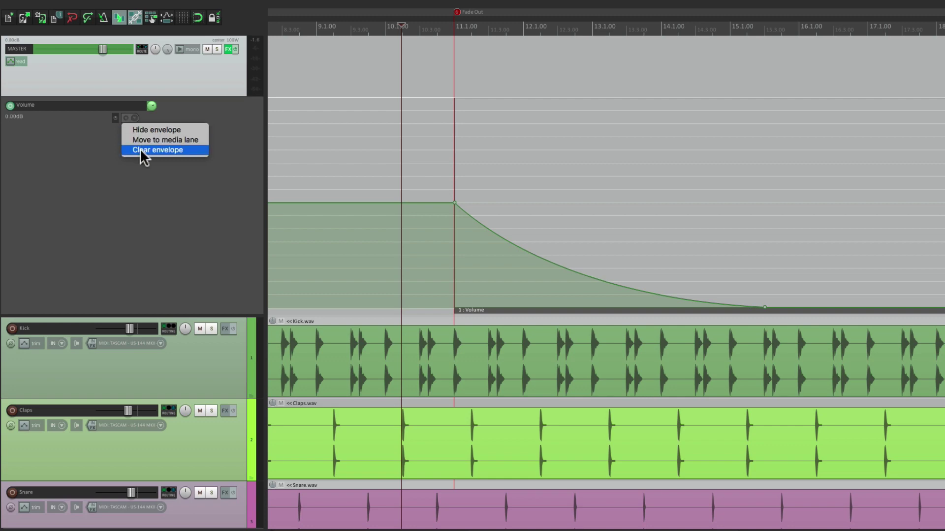
pyautogui.click(152, 150)
pyautogui.click(526, 190)
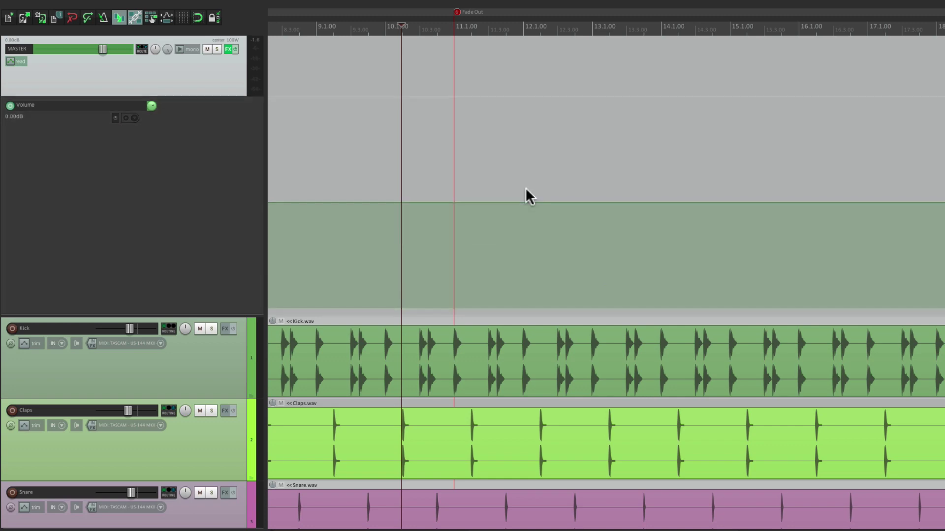
# - Load the saved '15 sec Fade-out' item at the Fade Out marker
pyautogui.click(453, 312)
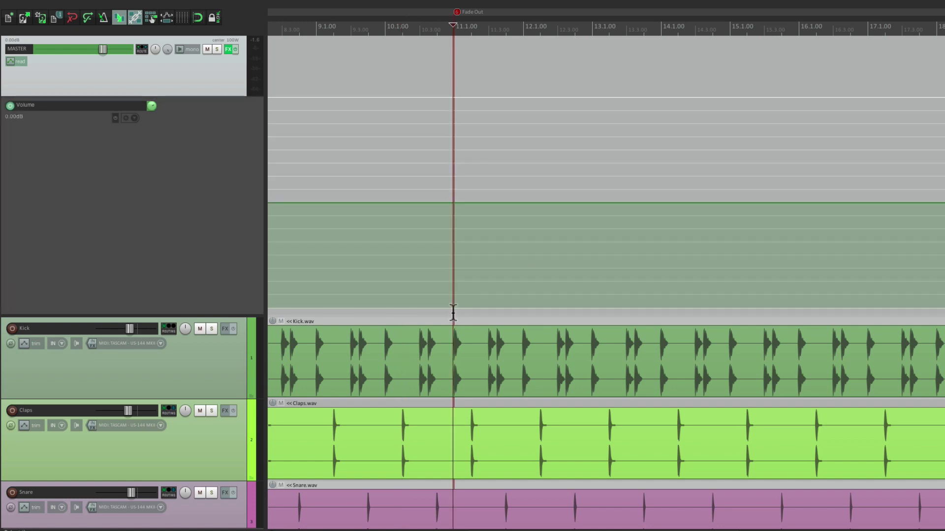
pyautogui.rightClick(452, 312)
pyautogui.moveTo(461, 340)
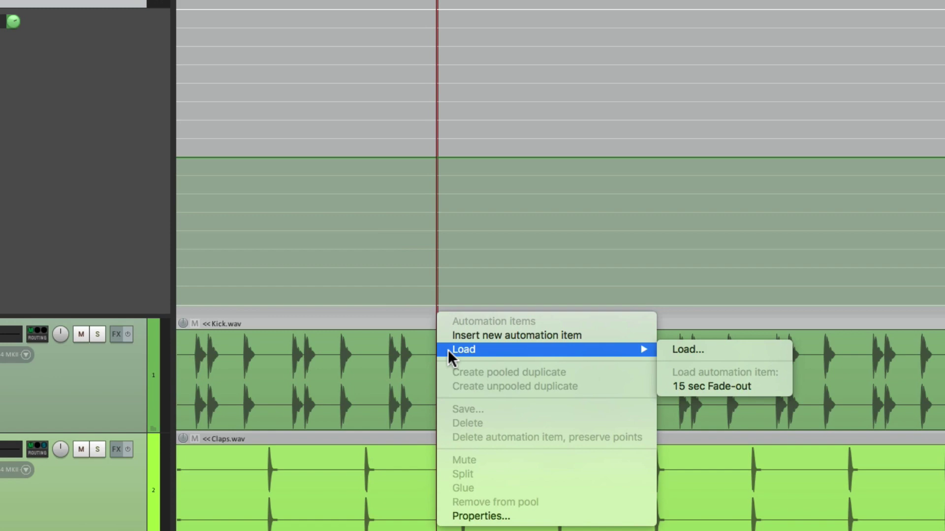
pyautogui.click(790, 386)
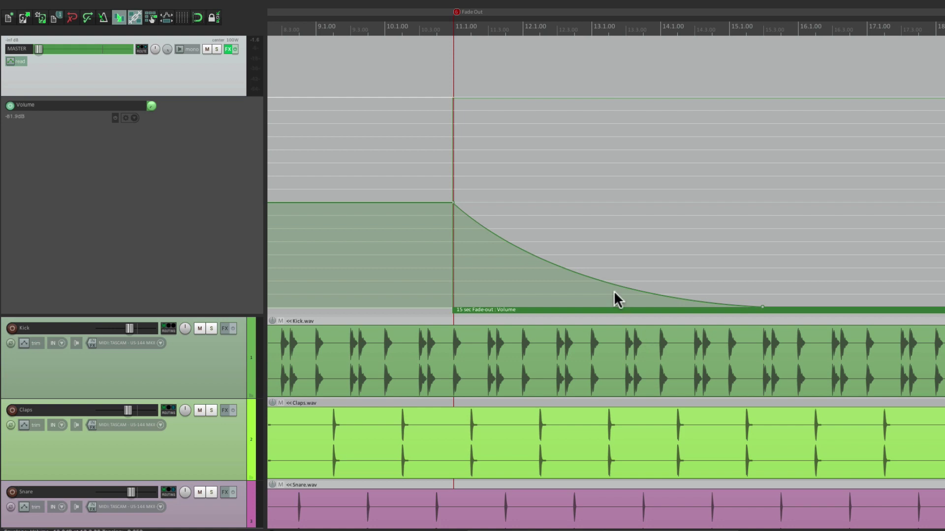
# - Play back the reloaded fade-out down to -inf dB, then stop
pyautogui.click(420, 223)
pyautogui.press('space')
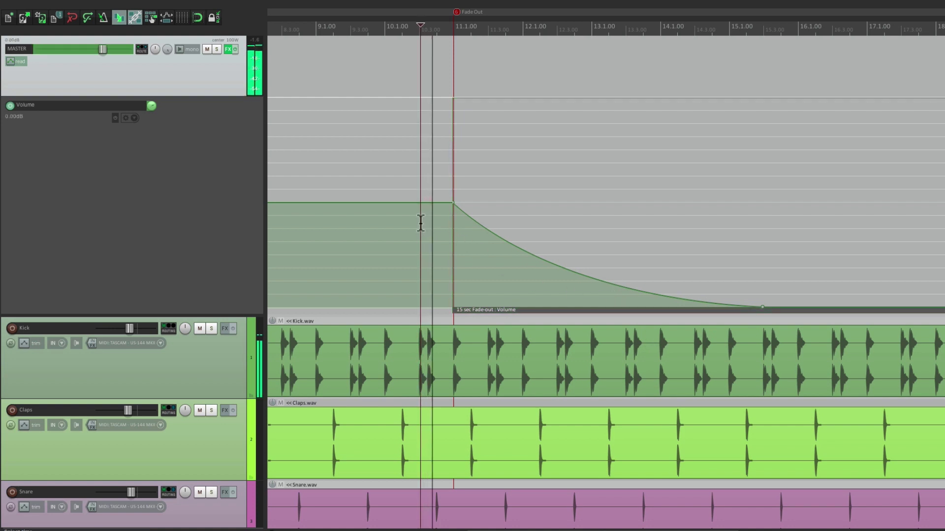
pyautogui.scroll(-3, 553, 225)
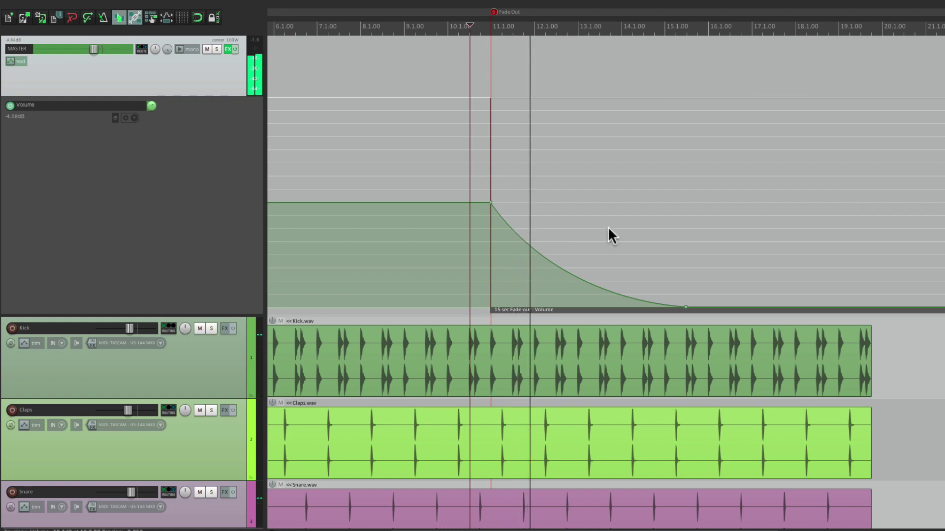
pyautogui.scroll(3, 609, 228)
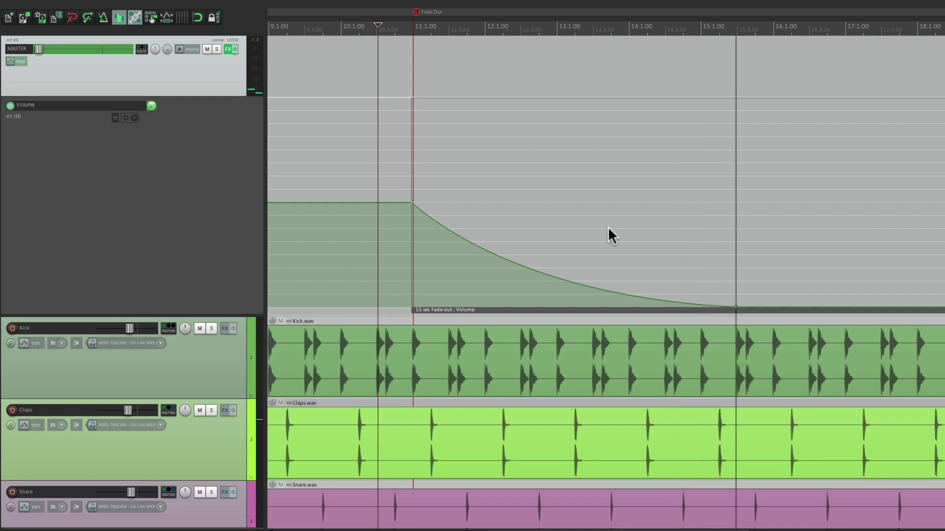
pyautogui.press('space')
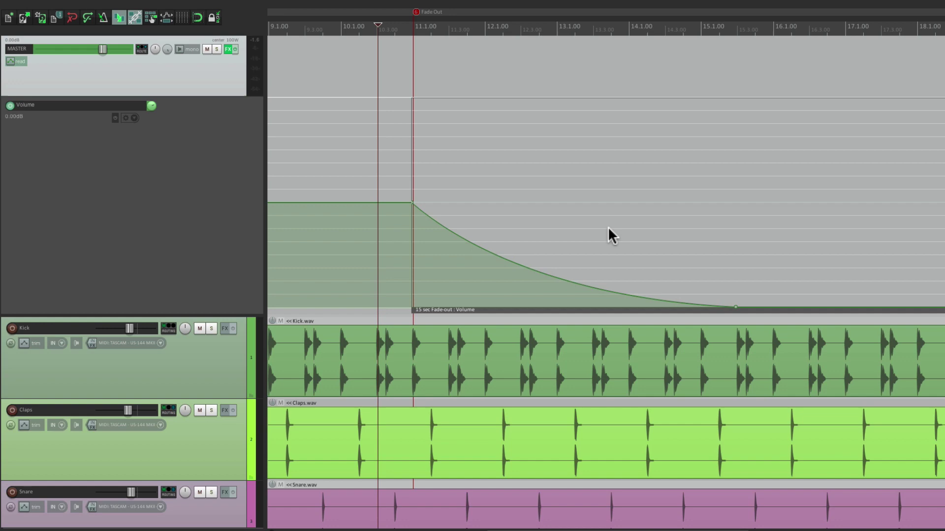
# - Draw a new volume automation item across bars 2–5 near the project start
pyautogui.press('Home')
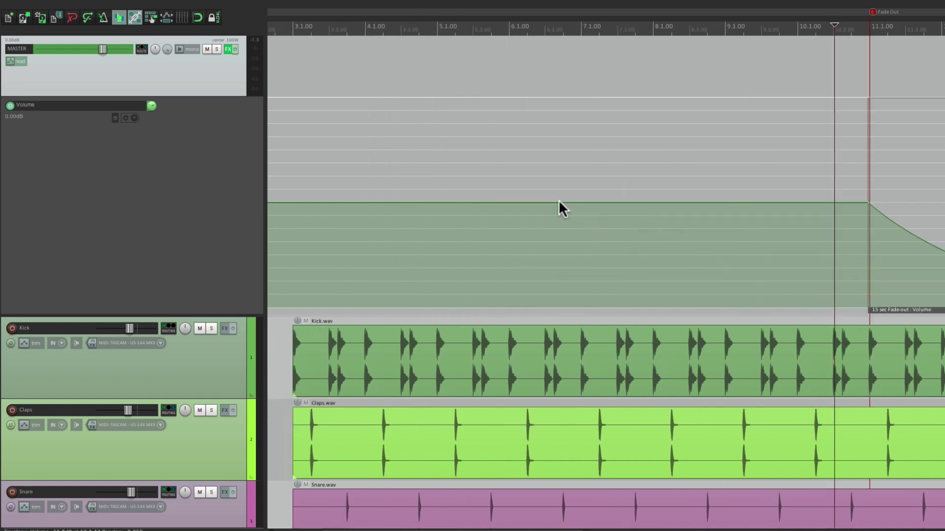
pyautogui.scroll(2, 388, 238)
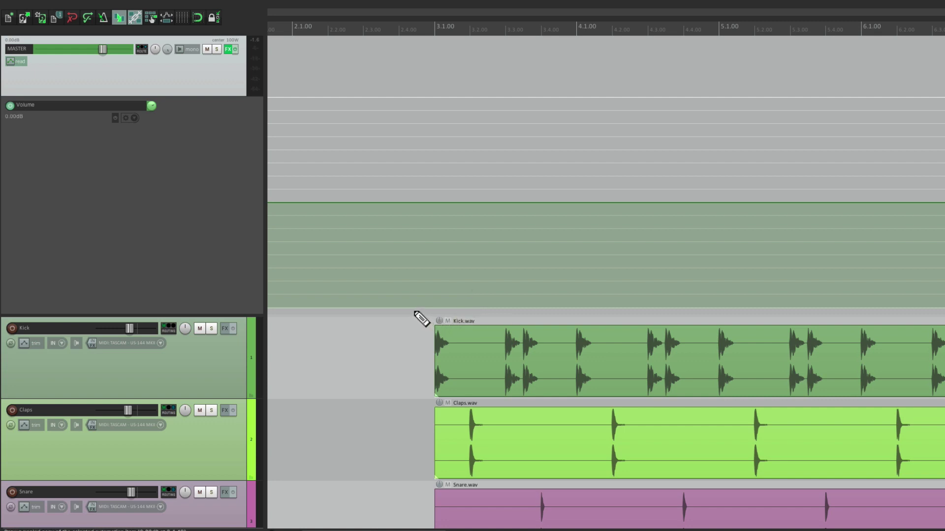
pyautogui.moveTo(414, 311); pyautogui.dragTo(720, 309)
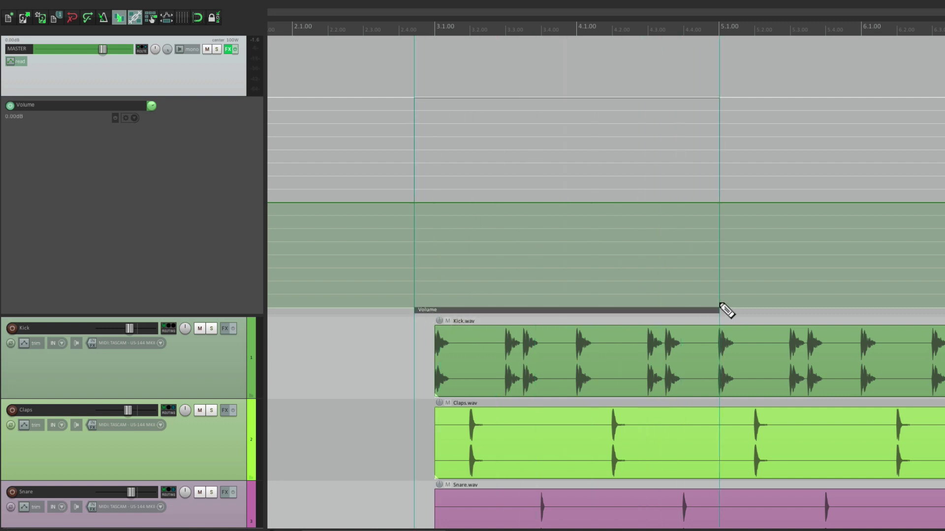
# - Drop the item's start point to silence and play the fade-in ramp
pyautogui.moveTo(419, 203)
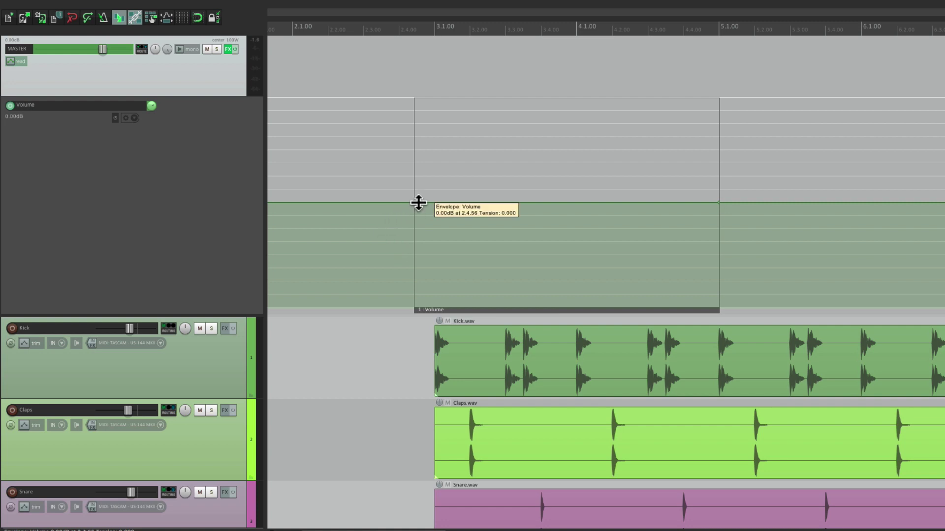
pyautogui.moveTo(414, 205); pyautogui.dragTo(390, 349)
pyautogui.click(396, 356)
pyautogui.press('space')
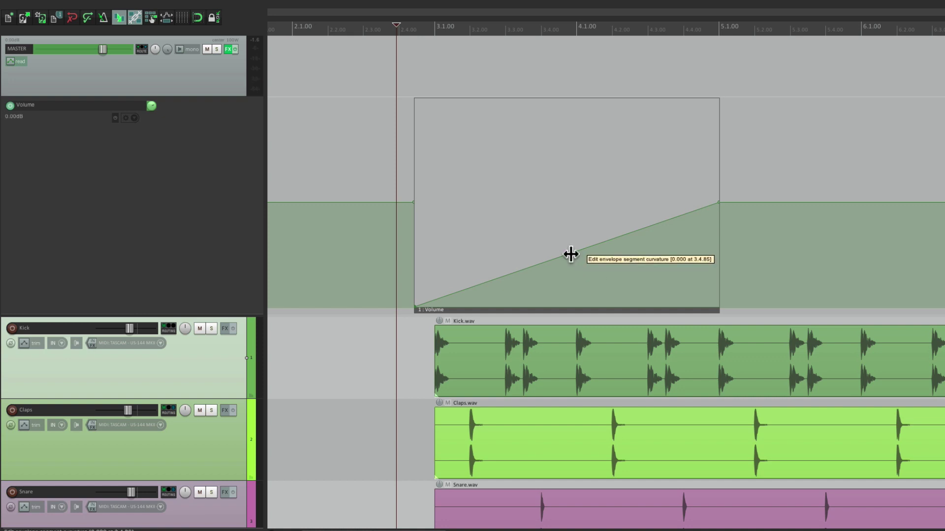
# - Curve the fade-in to rise slowly then steeply, and play it through bar 5
pyautogui.moveTo(569, 253); pyautogui.dragTo(612, 288)
pyautogui.press('space')
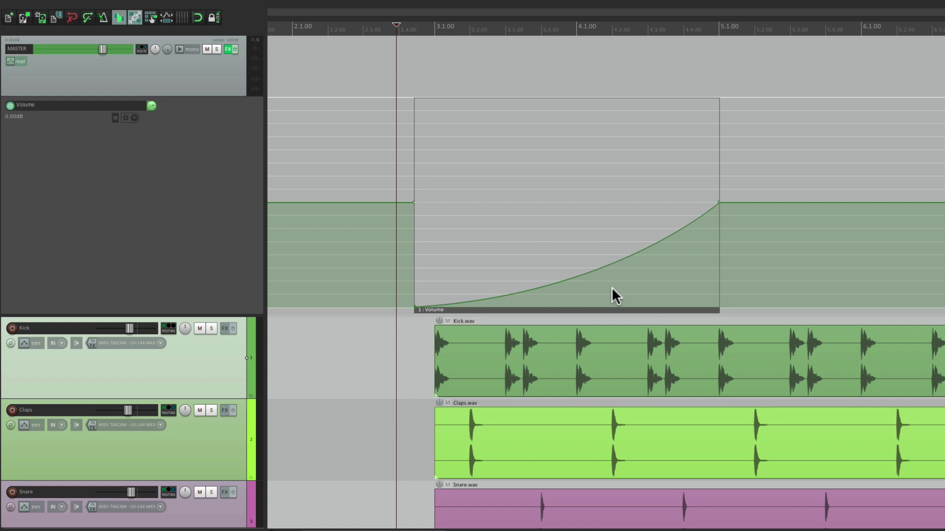
# - Shorten the fade-in item and slide it earlier to span bar 2.4 to just past bar 4
pyautogui.moveTo(419, 312)
pyautogui.mouseDown()
pyautogui.moveTo(312, 316)
pyautogui.moveTo(544, 306)
pyautogui.moveTo(419, 312)
pyautogui.mouseUp()
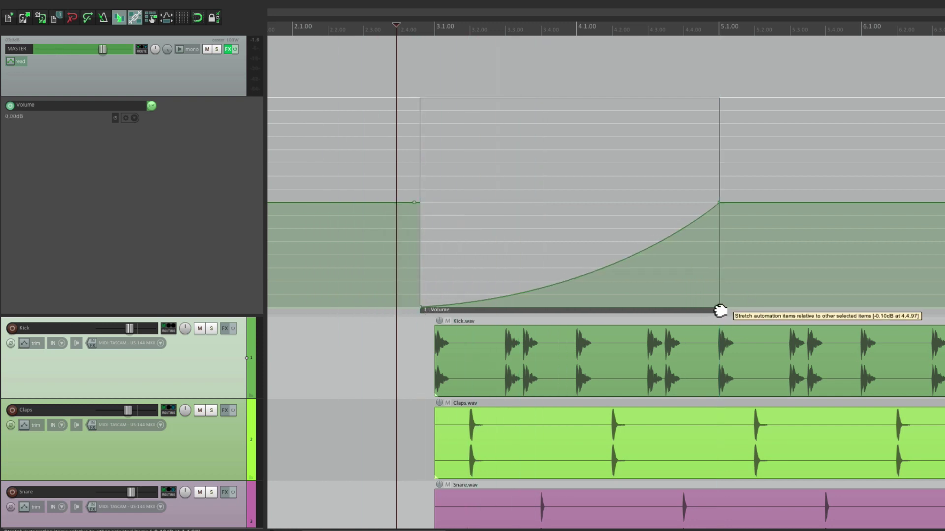
pyautogui.moveTo(719, 309); pyautogui.dragTo(668, 309)
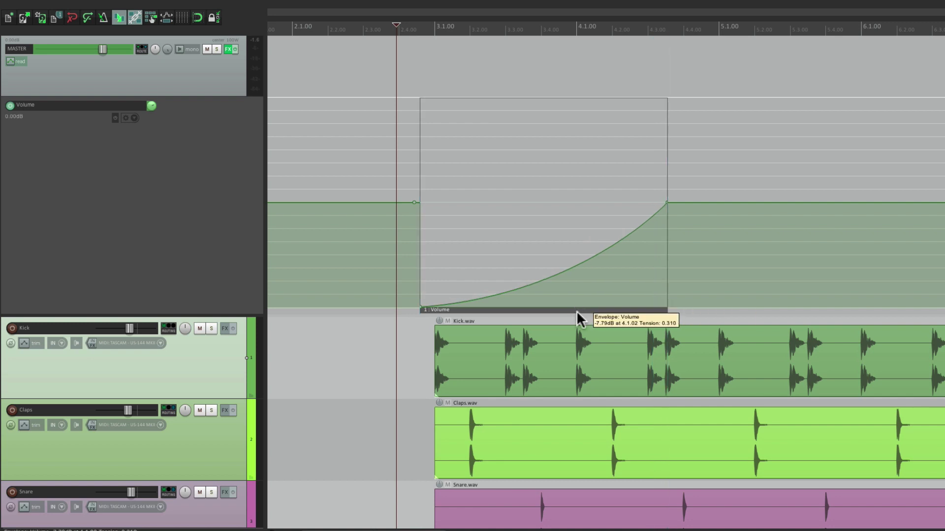
pyautogui.moveTo(576, 309); pyautogui.dragTo(527, 312)
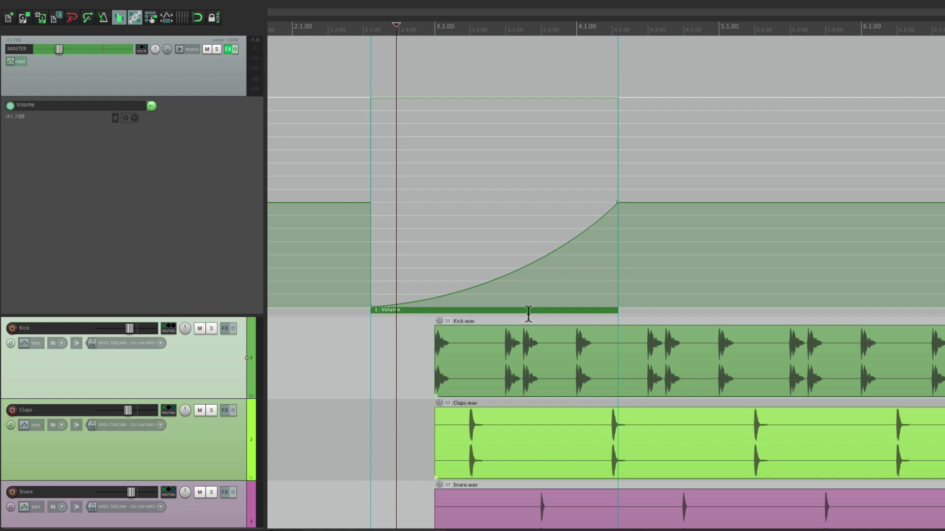
pyautogui.scroll(-4, 562, 200)
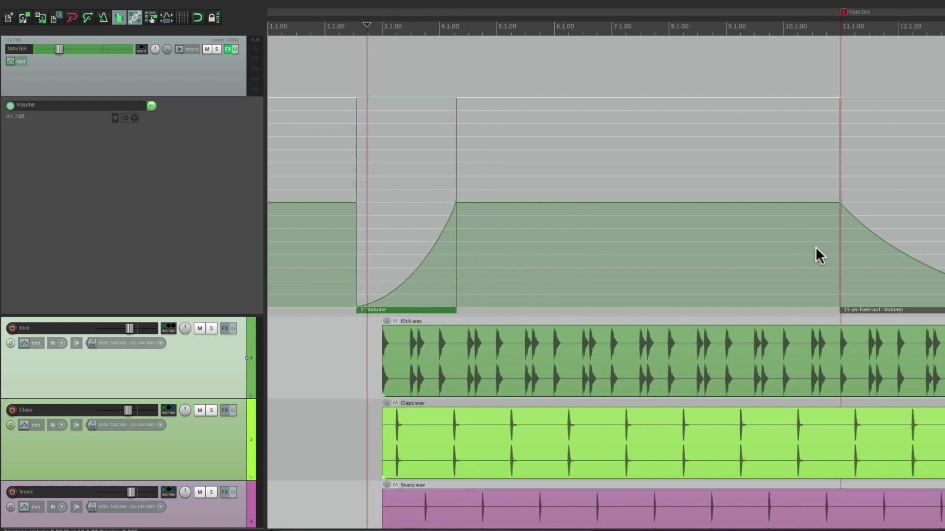
pyautogui.hscroll(3, 816, 246)
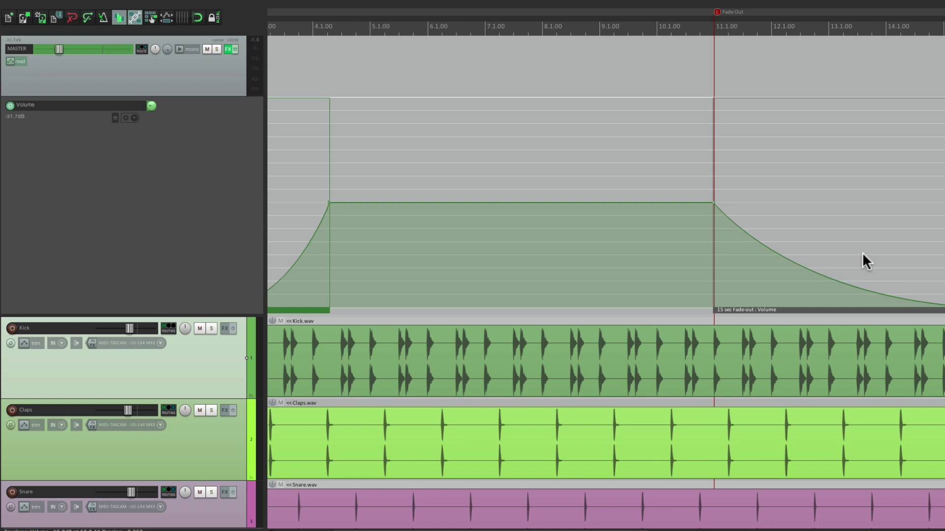